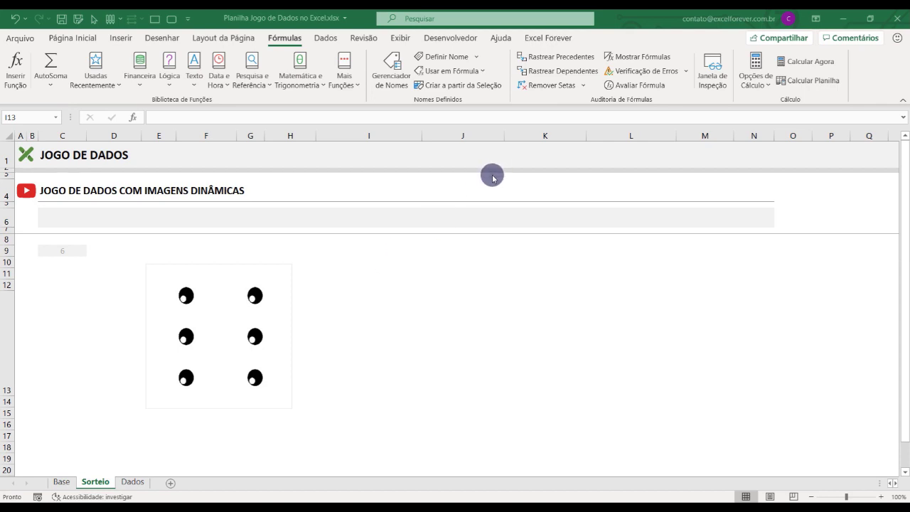
Recalculate the Sorteio sheet repeatedly with Calcular Agora until the die lands on 4.
{"action": "left_click", "coordinate": [801, 64]}
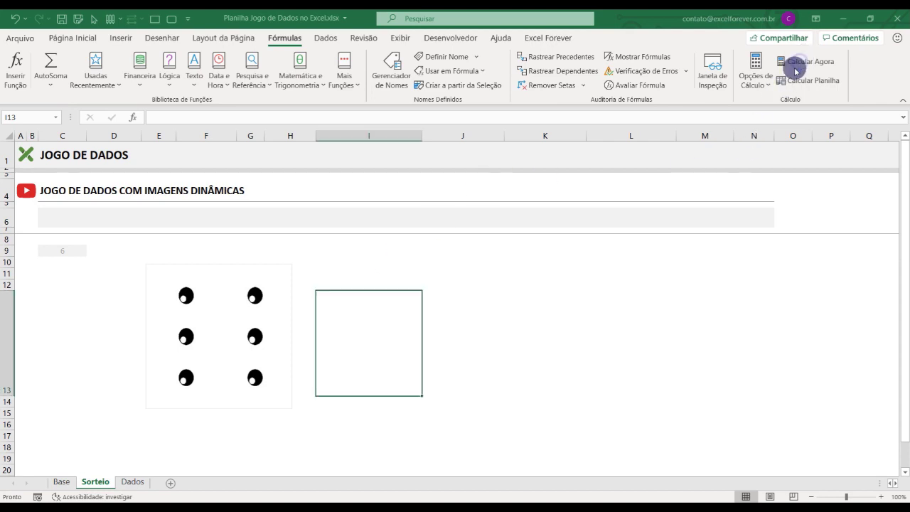
{"action": "left_click", "coordinate": [798, 62]}
{"action": "left_click", "coordinate": [799, 63]}
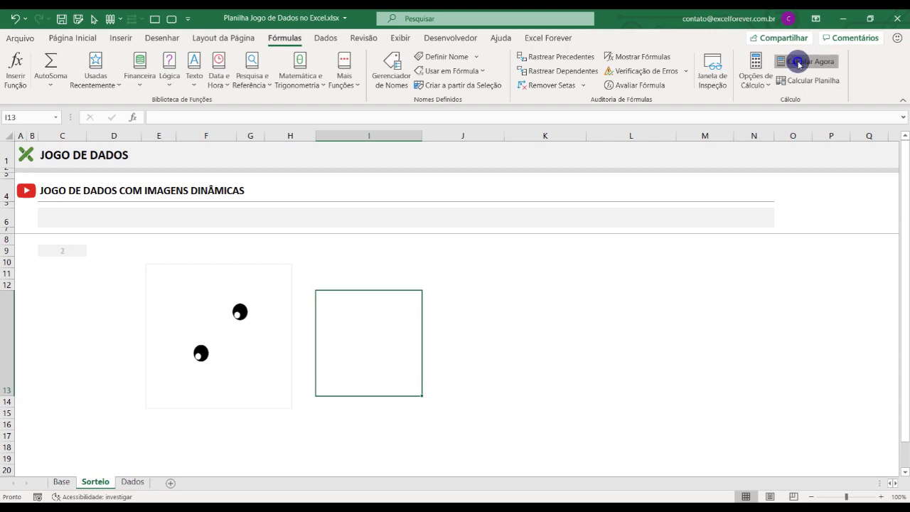
{"action": "left_click", "coordinate": [799, 63]}
{"action": "left_click", "coordinate": [799, 62]}
{"action": "left_click", "coordinate": [799, 63]}
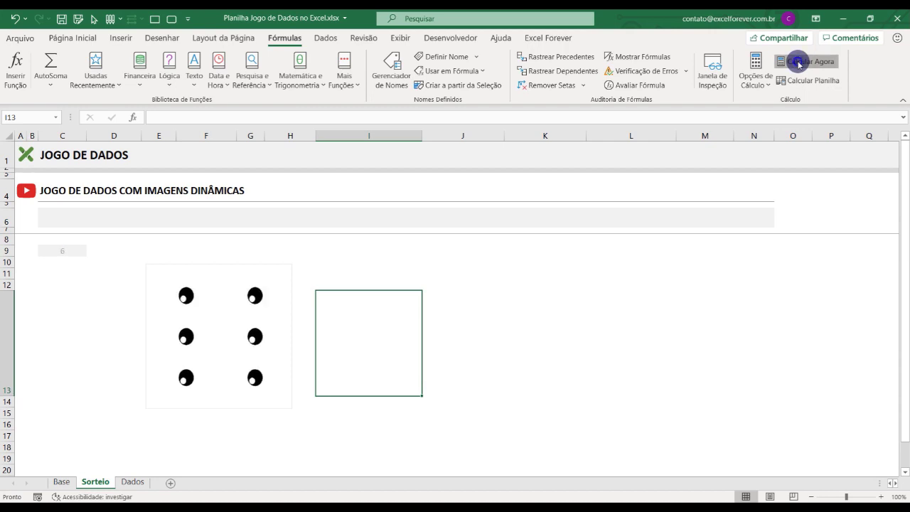
{"action": "left_click", "coordinate": [799, 63]}
{"action": "left_click", "coordinate": [799, 63]}
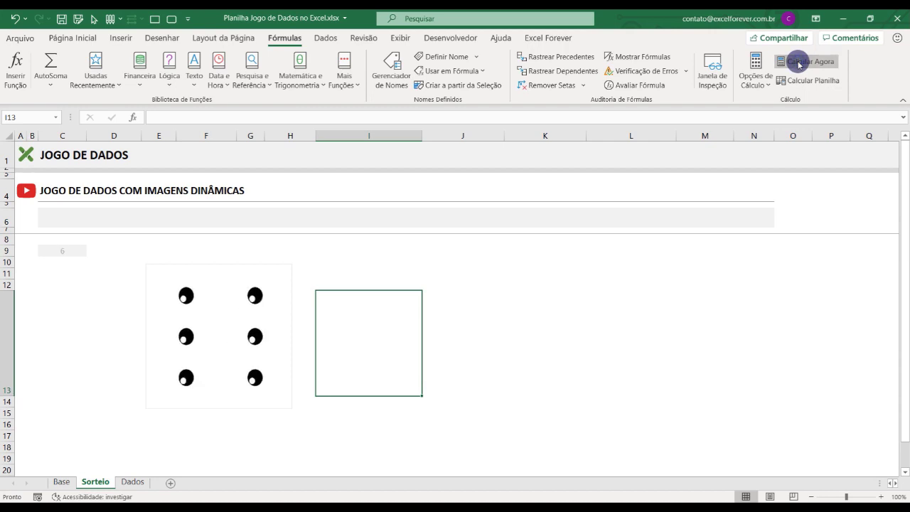
{"action": "left_click", "coordinate": [799, 62]}
{"action": "left_click", "coordinate": [799, 63]}
{"action": "left_click", "coordinate": [798, 63]}
{"action": "left_click", "coordinate": [798, 63]}
{"action": "left_click", "coordinate": [798, 63]}
{"action": "left_click", "coordinate": [799, 63]}
{"action": "left_click", "coordinate": [798, 63]}
{"action": "left_click", "coordinate": [799, 62]}
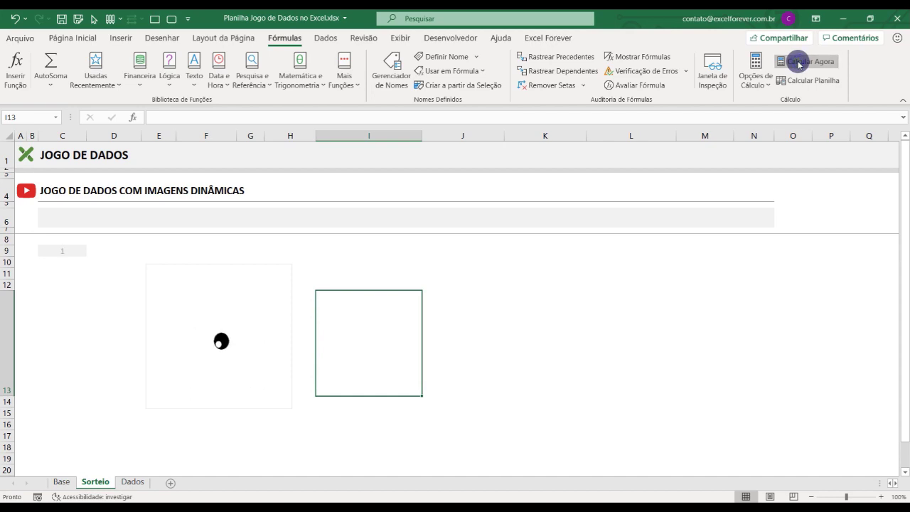
{"action": "left_click", "coordinate": [799, 62]}
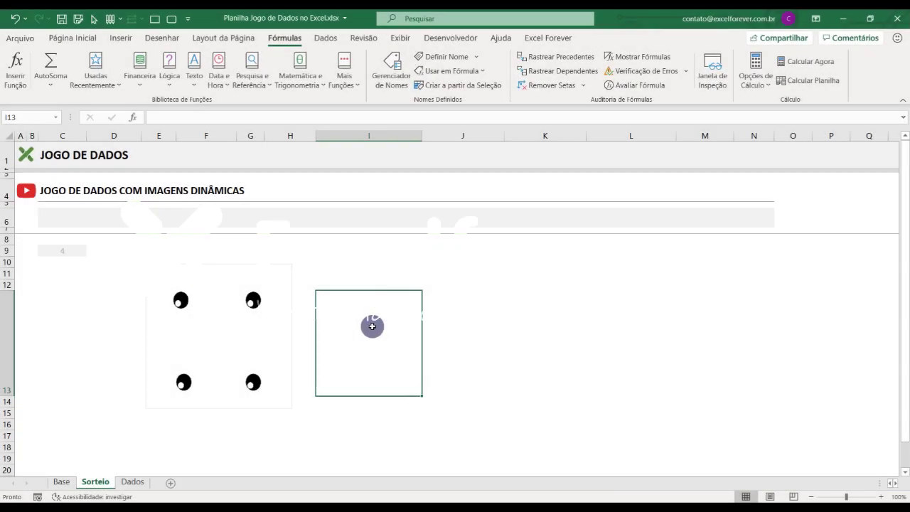
{"action": "left_click", "coordinate": [498, 296]}
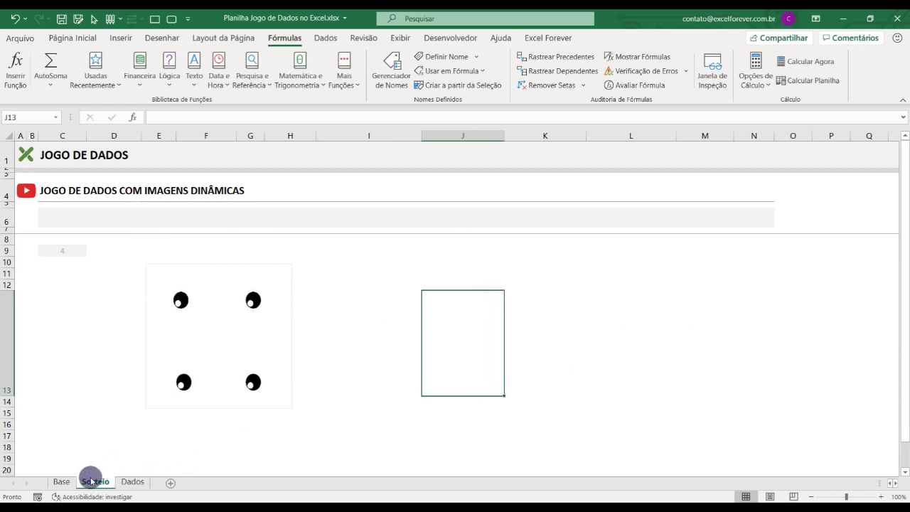
Switch to the Dados sheet and look over its die-face list.
{"action": "left_click", "coordinate": [125, 483]}
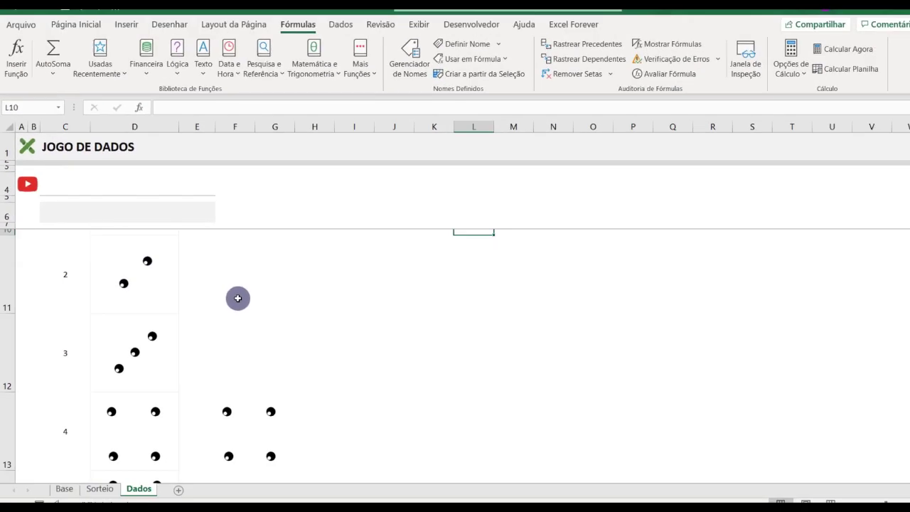
{"action": "scroll", "coordinate": [230, 337], "scroll_direction": "down", "scroll_amount": 3}
{"action": "scroll", "coordinate": [231, 337], "scroll_direction": "up", "scroll_amount": 3}
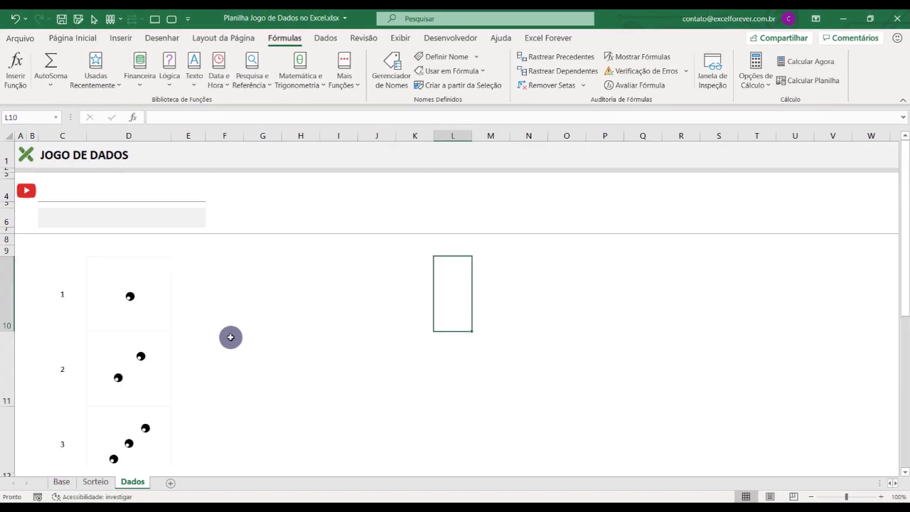
{"action": "scroll", "coordinate": [229, 337], "scroll_direction": "down", "scroll_amount": 1}
{"action": "scroll", "coordinate": [230, 377], "scroll_direction": "down", "scroll_amount": 1}
{"action": "scroll", "coordinate": [229, 362], "scroll_direction": "up", "scroll_amount": 1}
{"action": "scroll", "coordinate": [241, 331], "scroll_direction": "up", "scroll_amount": 1}
Select the die pictures beside the list, ending on the one-pip face.
{"action": "left_click", "coordinate": [236, 420]}
{"action": "key", "text": "Delete"}
{"action": "scroll", "coordinate": [151, 348], "scroll_direction": "up", "scroll_amount": 1}
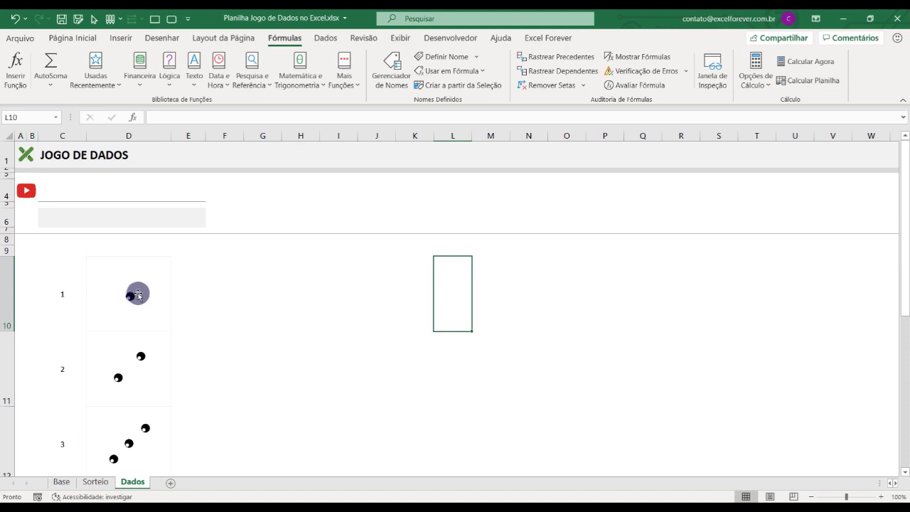
{"action": "left_click", "coordinate": [138, 295]}
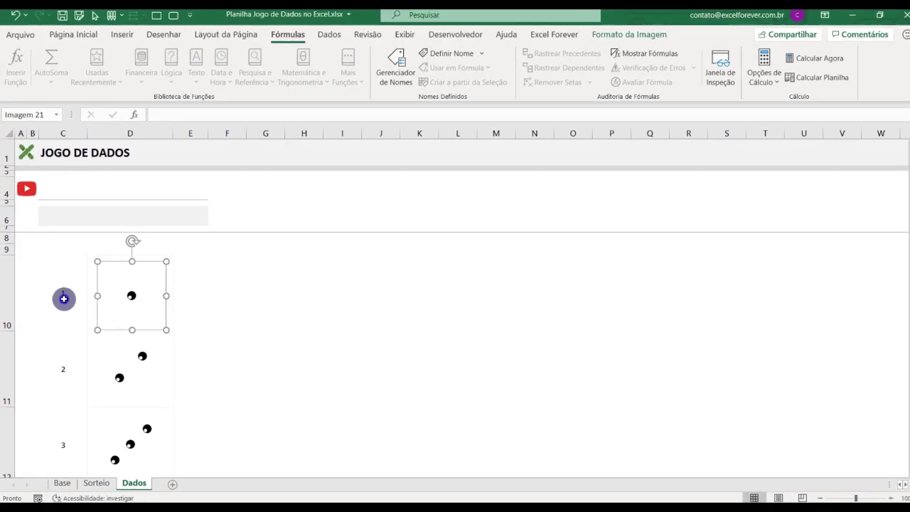
Step through the face numbers 1 to 6 in column C.
{"action": "left_click", "coordinate": [62, 298]}
{"action": "key", "text": "Down"}
{"action": "key", "text": "Down"}
{"action": "key", "text": "Down"}
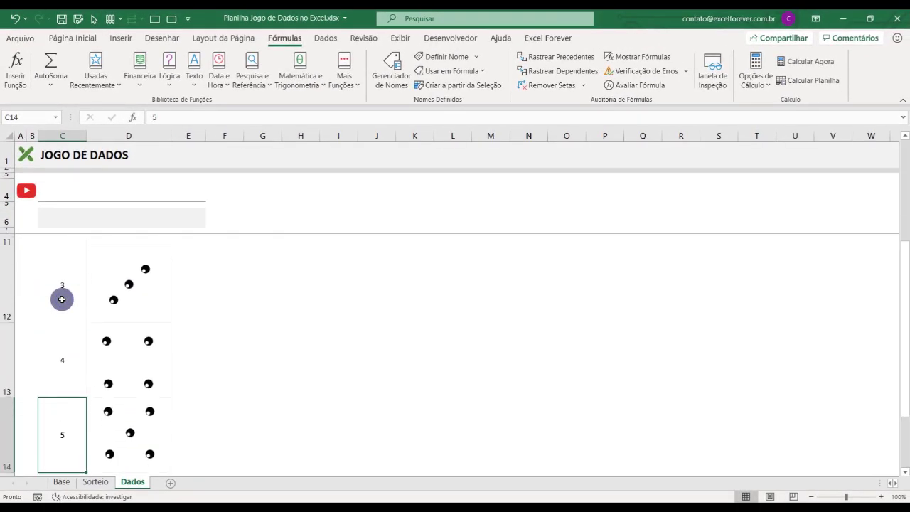
{"action": "key", "text": "Down"}
{"action": "key", "text": "Down"}
{"action": "key", "text": "Down"}
{"action": "key", "text": "Down"}
{"action": "key", "text": "Up"}
{"action": "key", "text": "Up"}
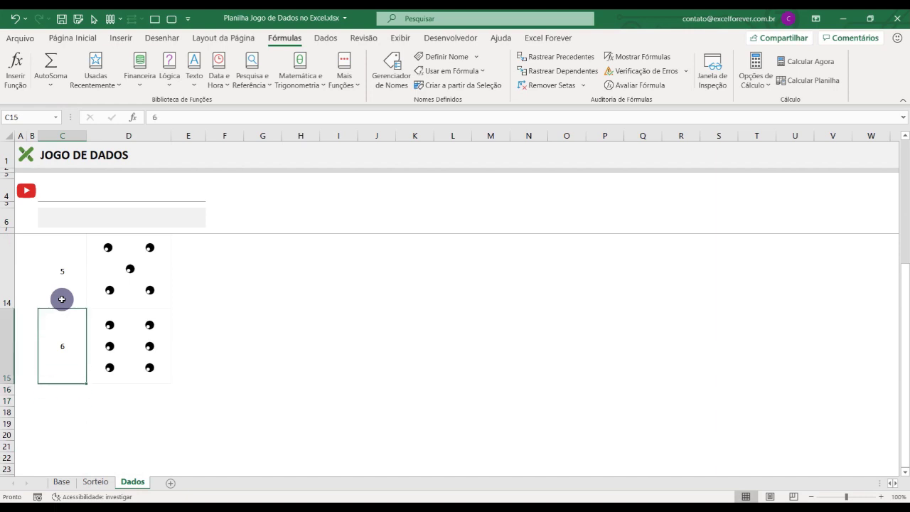
{"action": "key", "text": "Up"}
{"action": "key", "text": "Up"}
{"action": "key", "text": "Up"}
{"action": "key", "text": "Up"}
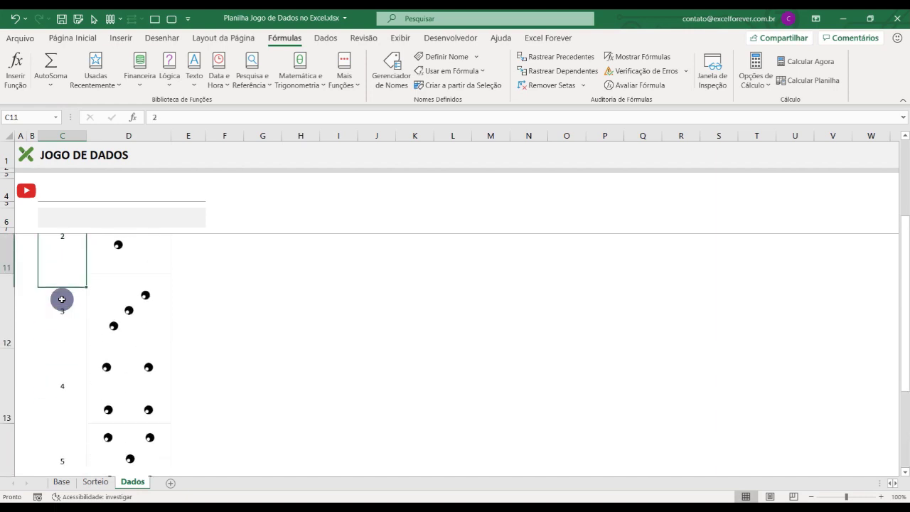
{"action": "key", "text": "Down"}
{"action": "key", "text": "Down"}
Move to the pictures column and drag the one-pip die picture out toward columns F–G.
{"action": "key", "text": "Right"}
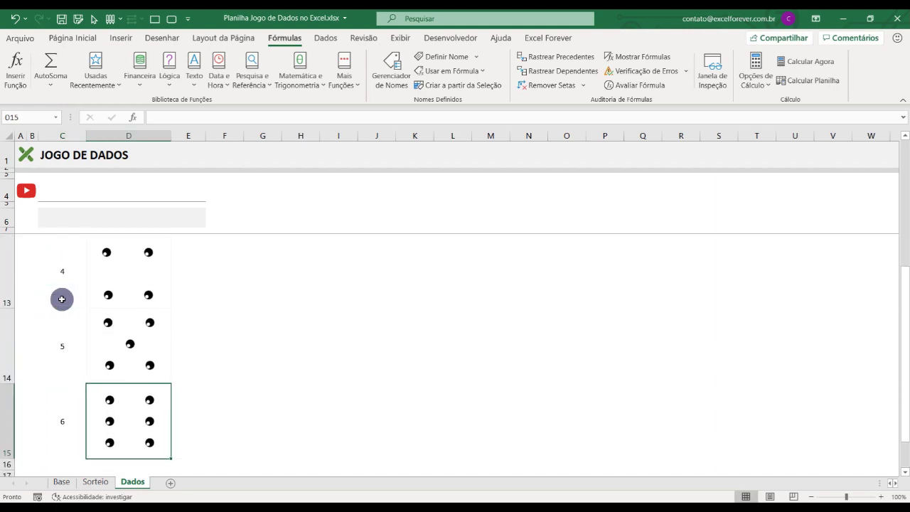
{"action": "key", "text": "Up"}
{"action": "key", "text": "Up"}
{"action": "key", "text": "Up"}
{"action": "key", "text": "Up"}
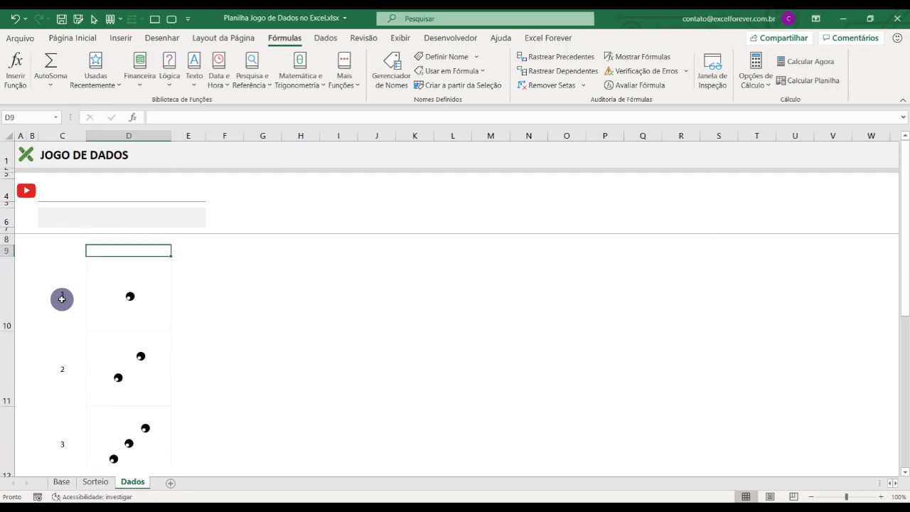
{"action": "left_click_drag", "start_coordinate": [160, 307], "coordinate": [276, 322]}
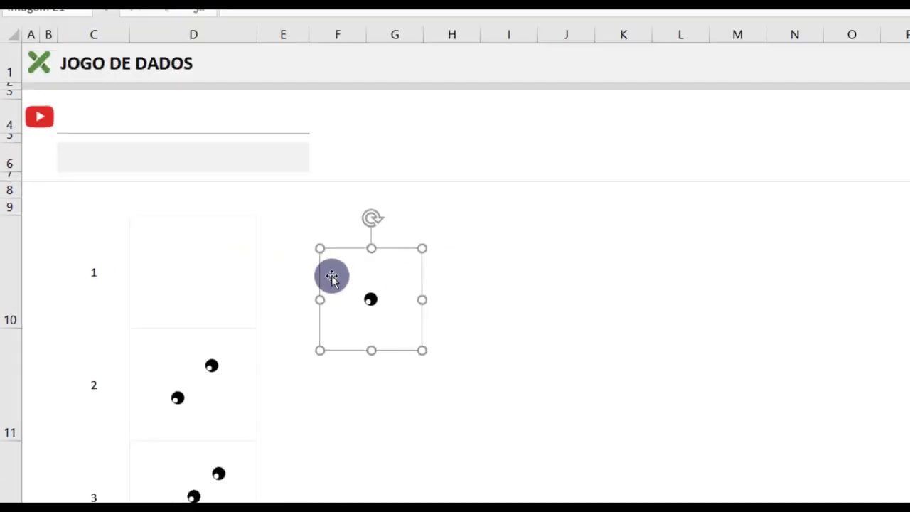
Put the one-pip die picture back beside number 1, then flip to Sorteio and back to Dados.
{"action": "left_click_drag", "start_coordinate": [332, 277], "coordinate": [107, 279]}
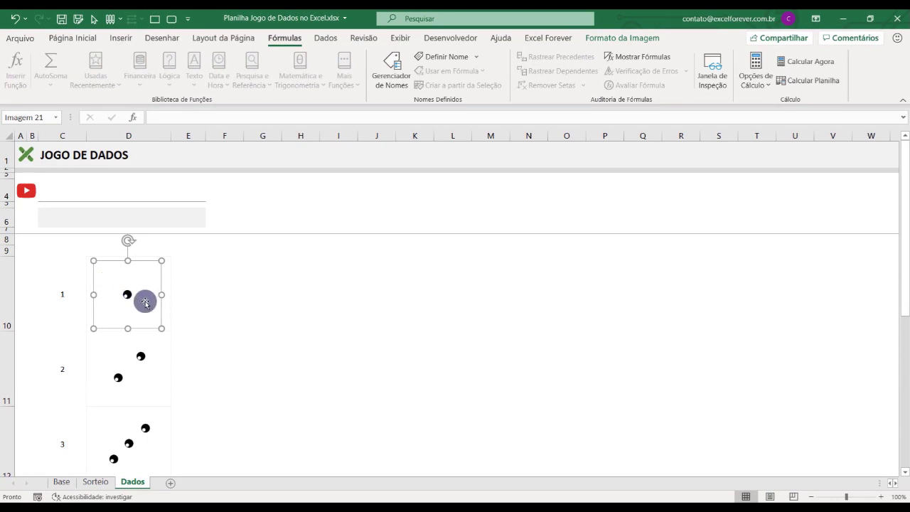
{"action": "left_click", "coordinate": [96, 481]}
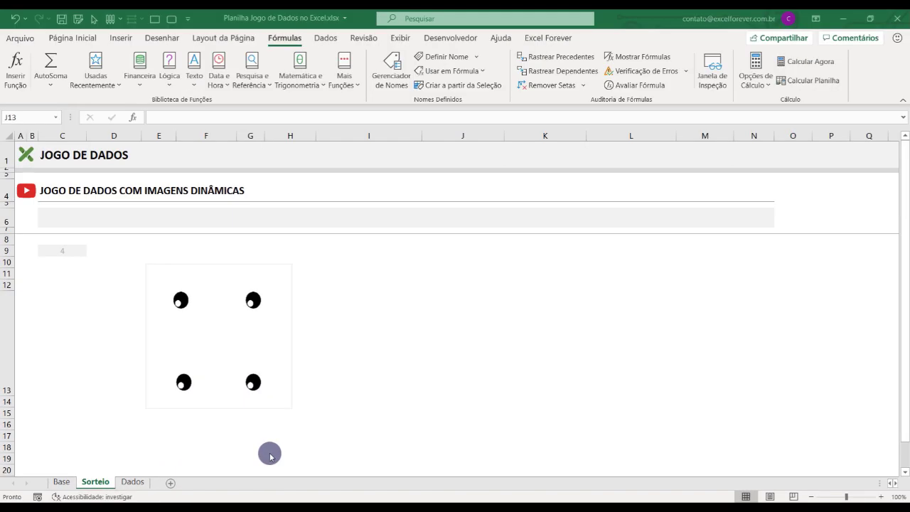
{"action": "left_click", "coordinate": [136, 482]}
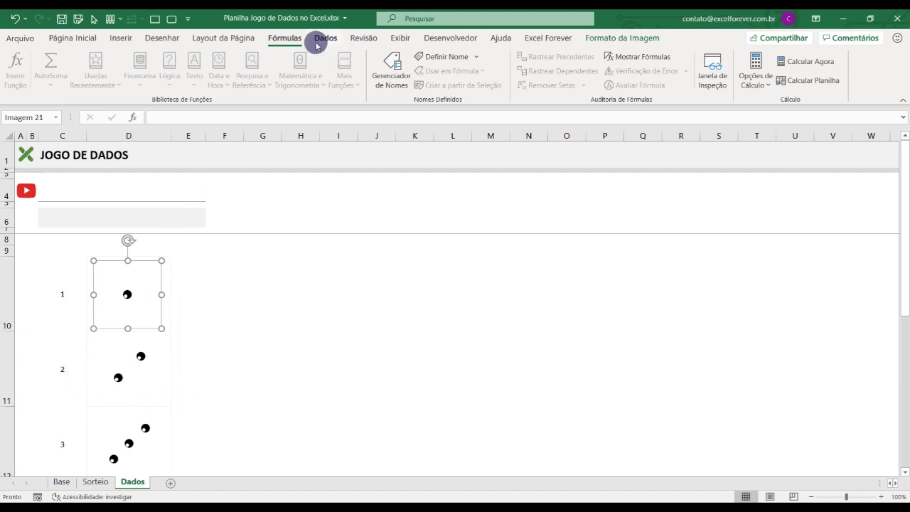
Collapse the ribbon, restore it to always show commands, and open the Name Manager.
{"action": "double_click", "coordinate": [286, 38]}
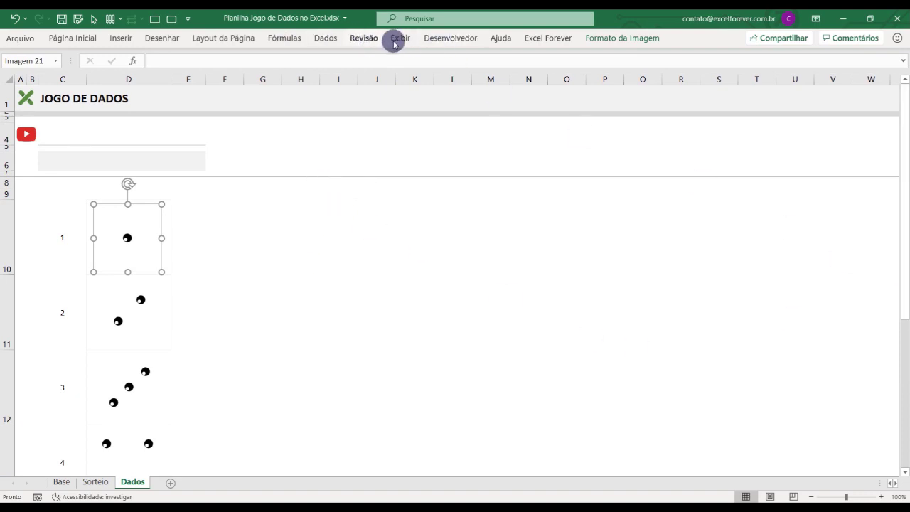
{"action": "left_click", "coordinate": [816, 20]}
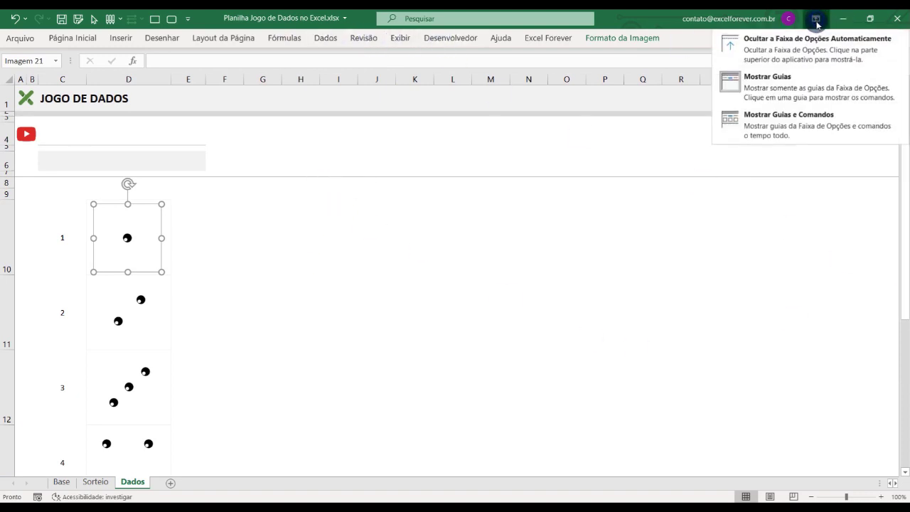
{"action": "left_click", "coordinate": [763, 122]}
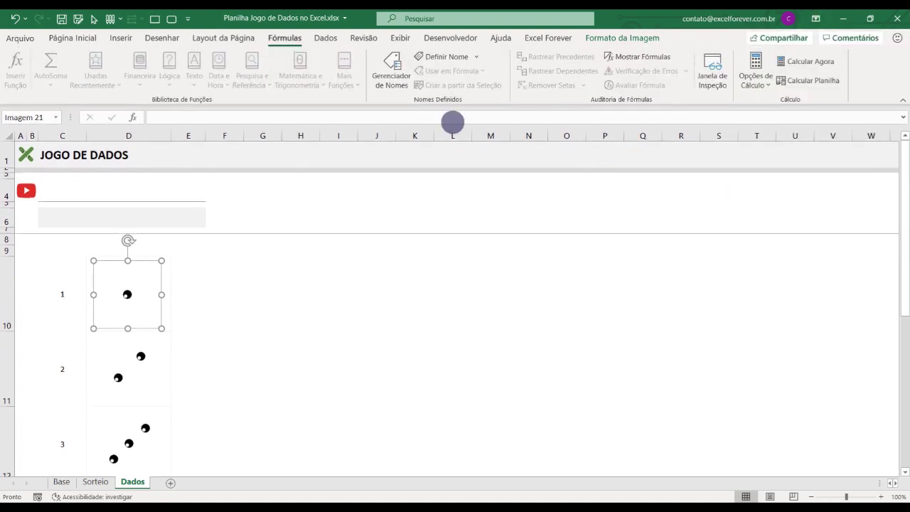
{"action": "left_click", "coordinate": [390, 75]}
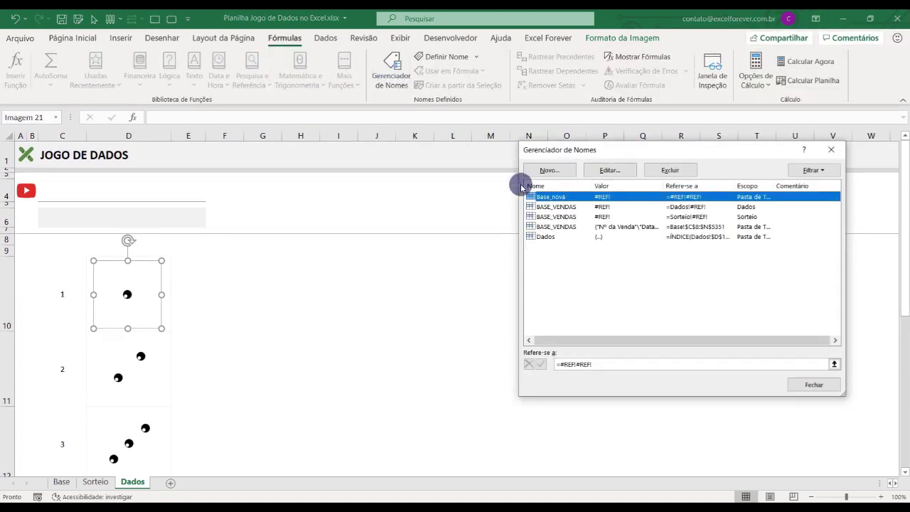
View the Dados name's ÍNDICE/CORRESP reference, close Name Manager, and go back to Sorteio.
{"action": "left_click", "coordinate": [548, 237]}
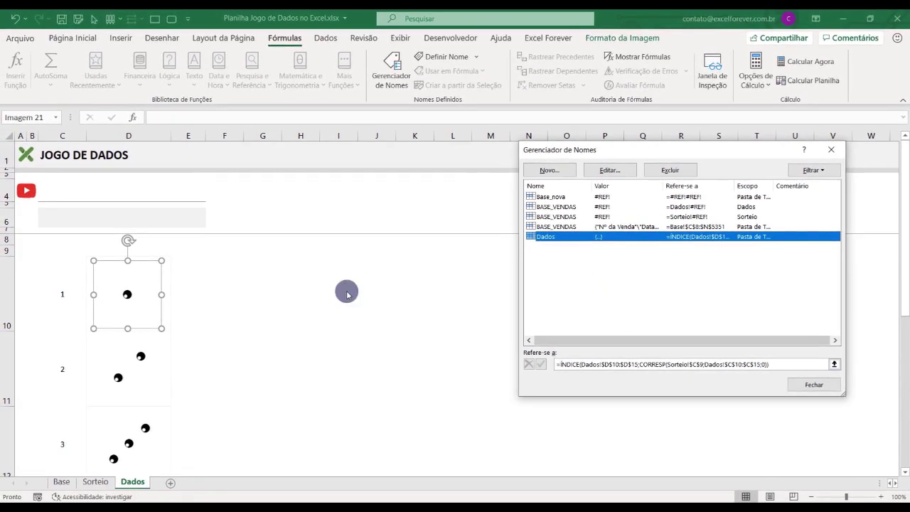
{"action": "key", "text": "Escape"}
{"action": "left_click", "coordinate": [95, 481]}
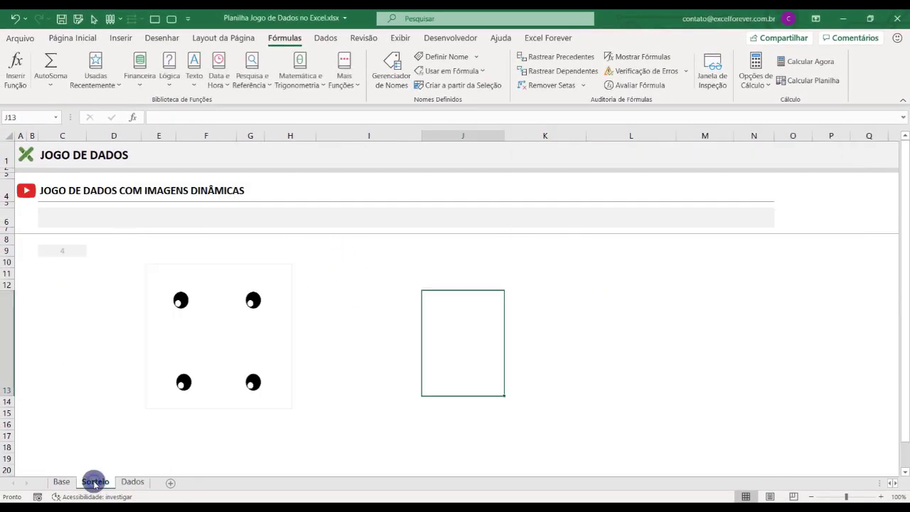
Check the random formula in C9 and re-roll the die seven times with Calcular Agora.
{"action": "left_click", "coordinate": [61, 250]}
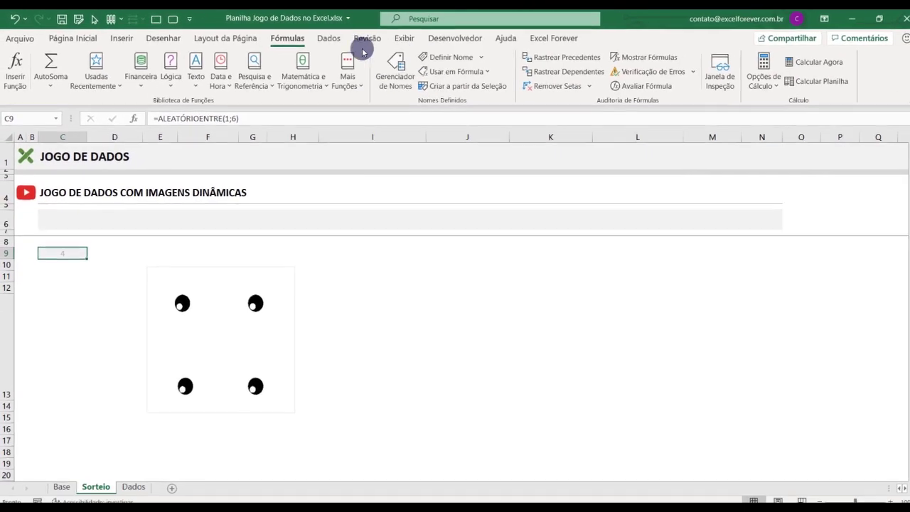
{"action": "left_click", "coordinate": [806, 62]}
{"action": "left_click", "coordinate": [806, 64]}
{"action": "left_click", "coordinate": [806, 63]}
{"action": "left_click", "coordinate": [807, 64]}
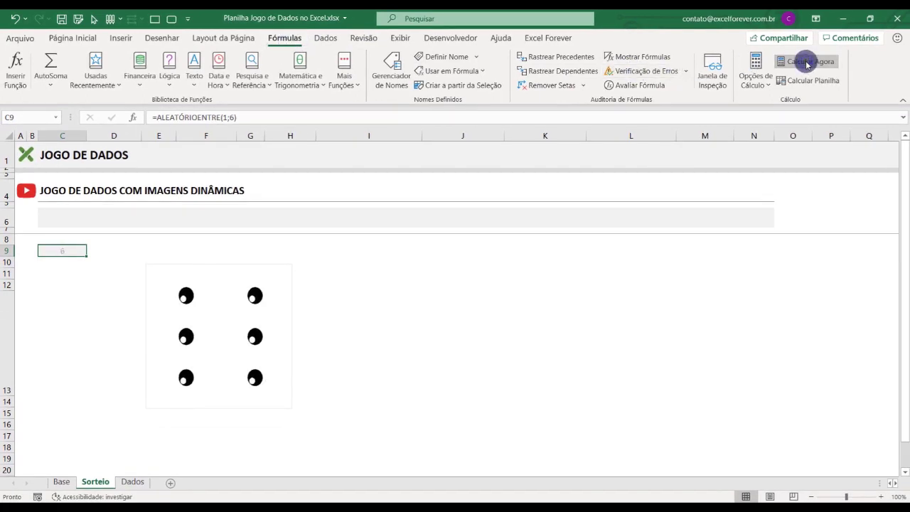
{"action": "left_click", "coordinate": [807, 63]}
{"action": "left_click", "coordinate": [806, 63]}
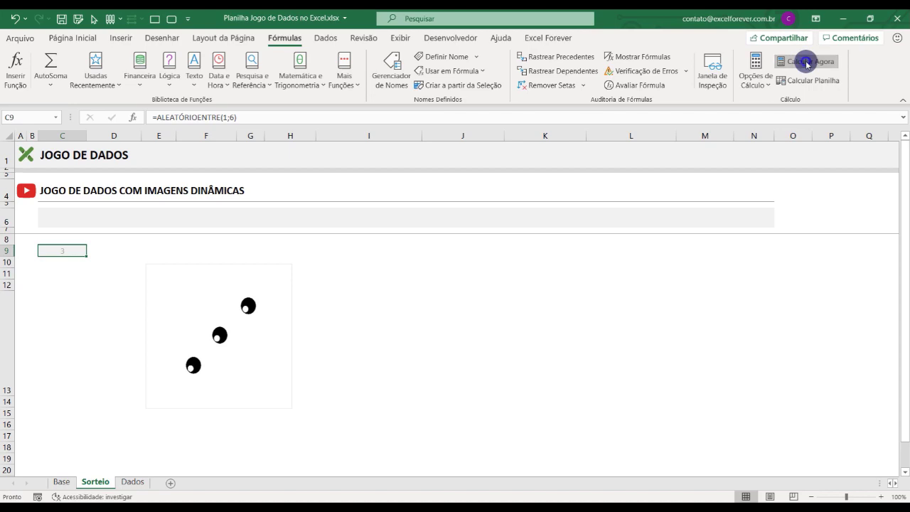
{"action": "left_click", "coordinate": [807, 63]}
Select the dice picture to confirm its =Dados formula, then switch to the Dados sheet.
{"action": "left_click", "coordinate": [437, 339]}
{"action": "left_click", "coordinate": [244, 278]}
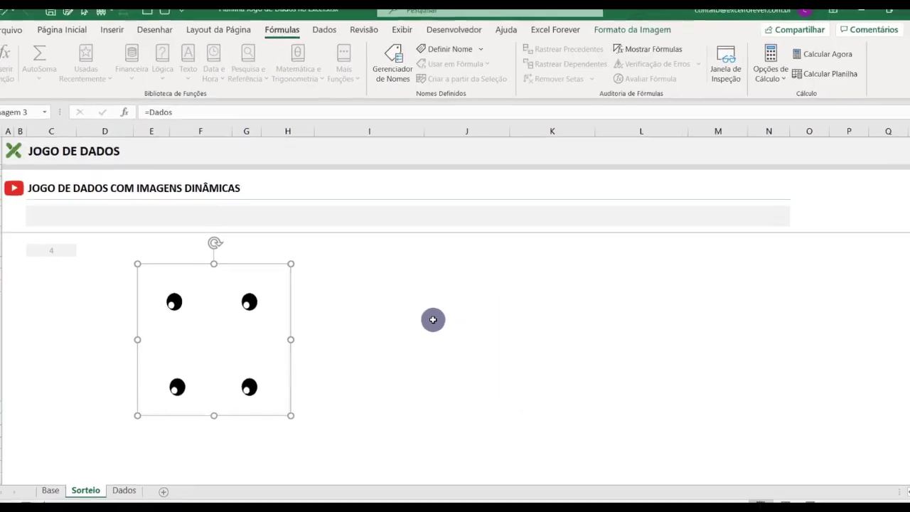
{"action": "left_click", "coordinate": [431, 318]}
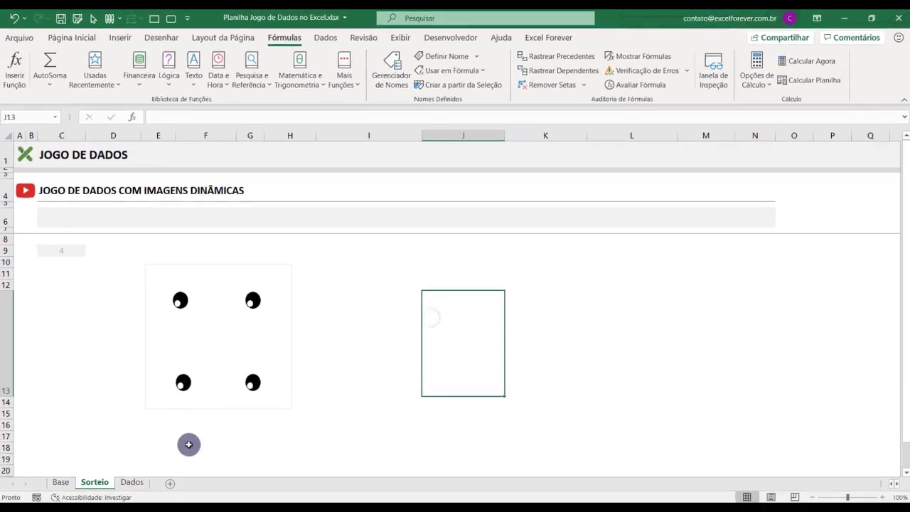
{"action": "left_click", "coordinate": [135, 482]}
{"action": "left_click", "coordinate": [238, 273]}
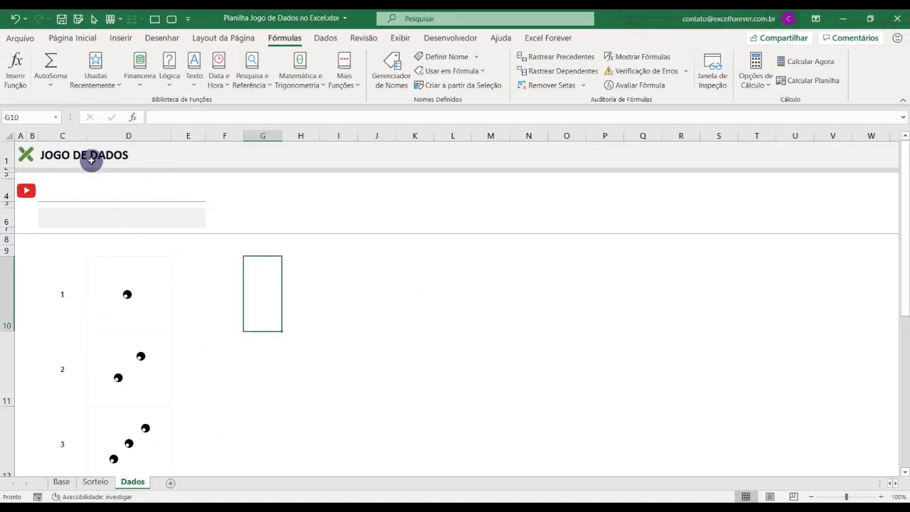
Copy the die-face table from columns C:D into columns F:G, then return to Sorteio.
{"action": "left_click_drag", "start_coordinate": [71, 135], "coordinate": [135, 143]}
{"action": "key", "text": "ctrl+c"}
{"action": "left_click", "coordinate": [230, 135]}
{"action": "key", "text": "ctrl+v"}
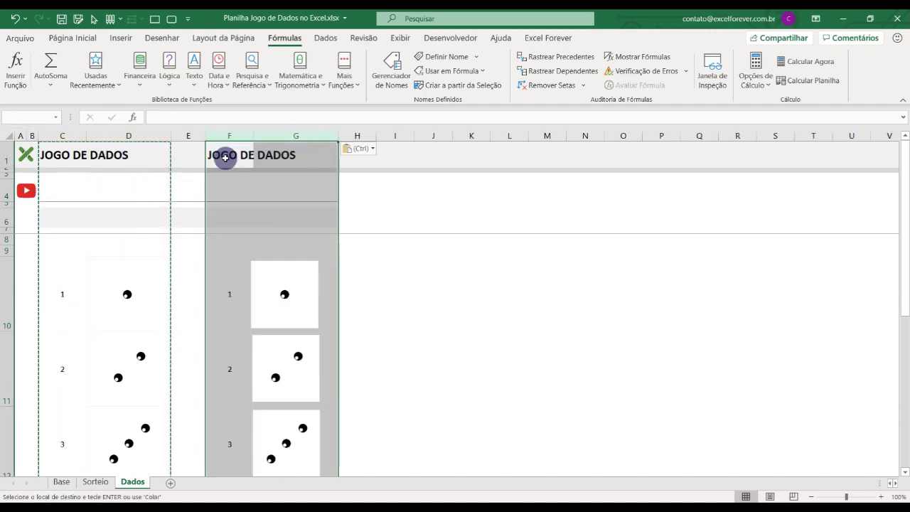
{"action": "left_click", "coordinate": [402, 303]}
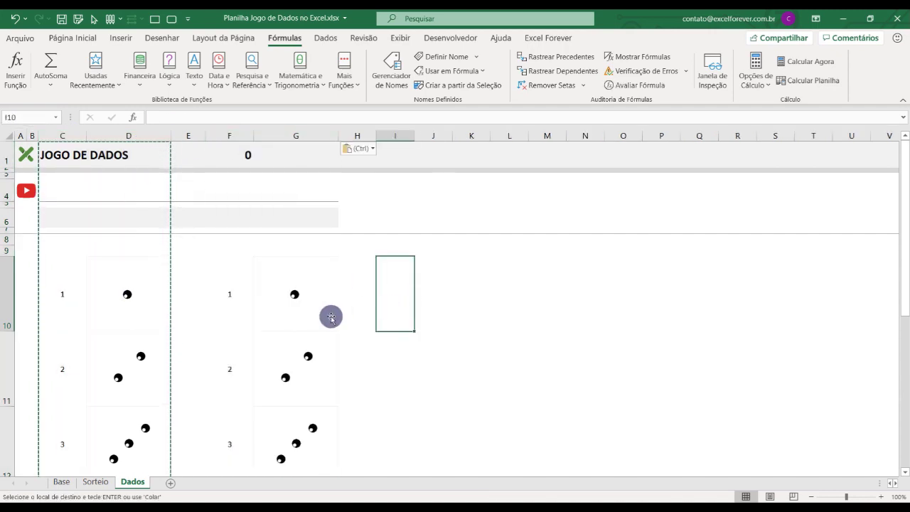
{"action": "key", "text": "Escape"}
{"action": "scroll", "coordinate": [449, 294], "scroll_direction": "down", "scroll_amount": 1}
{"action": "scroll", "coordinate": [365, 321], "scroll_direction": "down", "scroll_amount": 1}
{"action": "scroll", "coordinate": [305, 335], "scroll_direction": "up", "scroll_amount": 2}
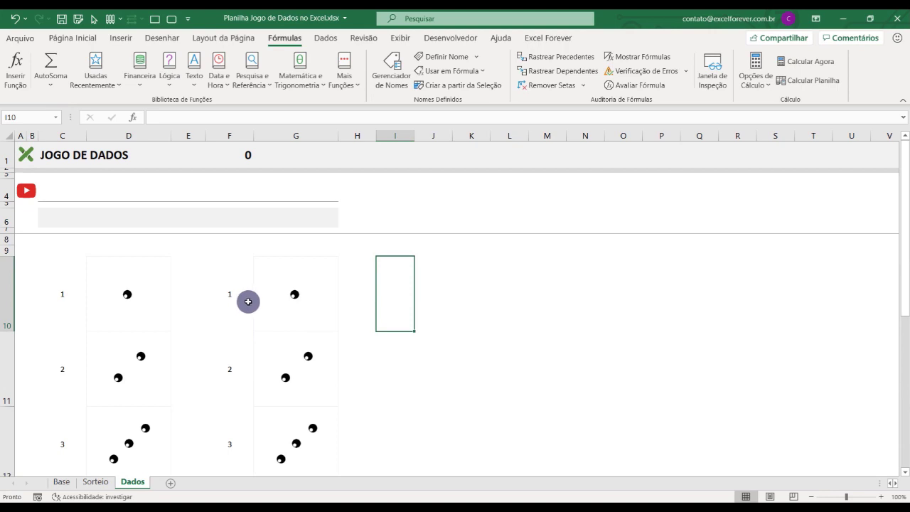
{"action": "scroll", "coordinate": [343, 317], "scroll_direction": "down", "scroll_amount": 2}
{"action": "scroll", "coordinate": [326, 317], "scroll_direction": "up", "scroll_amount": 2}
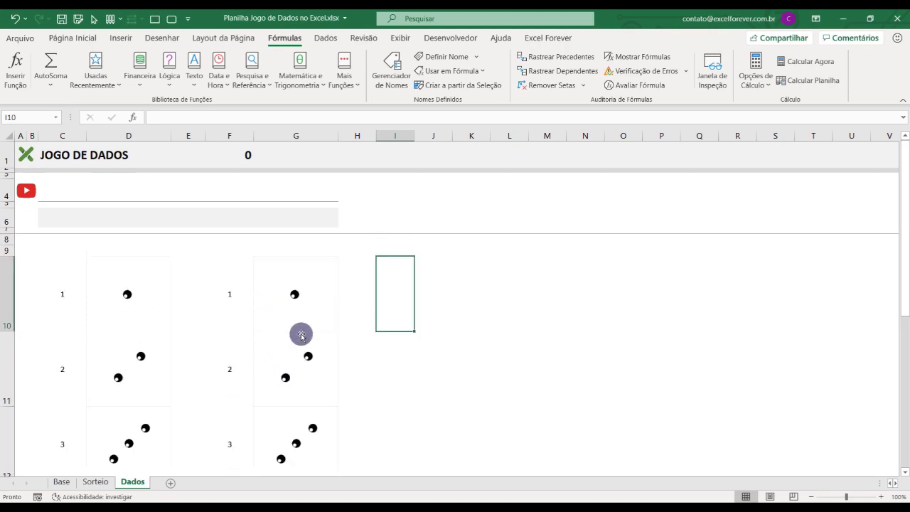
{"action": "left_click", "coordinate": [96, 482]}
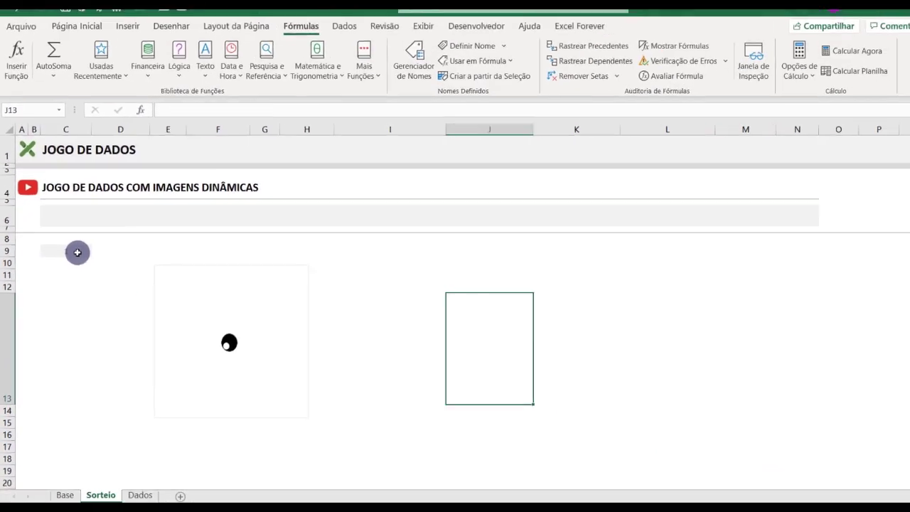
Fill C9's =ALEATÓRIOENTRE(1;6) down into C10 and recalculate until C9 shows 6 and C10 shows 1.
{"action": "left_click", "coordinate": [75, 252]}
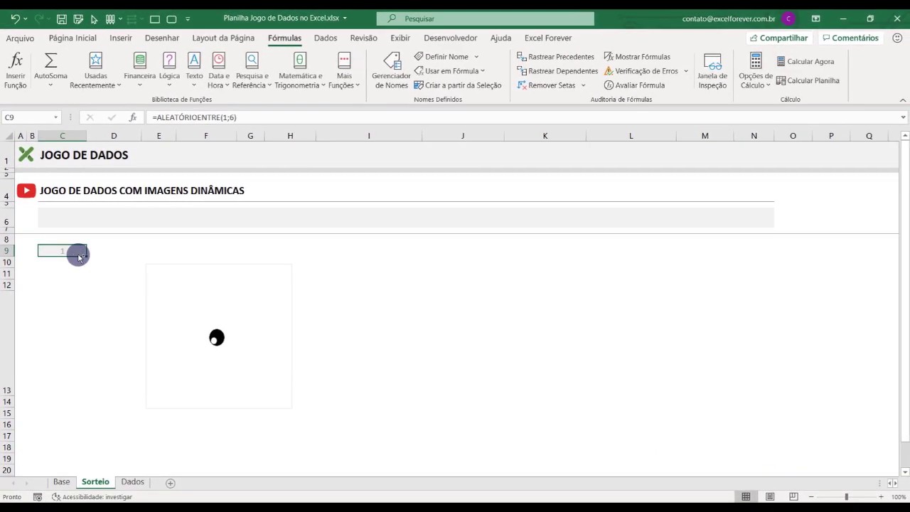
{"action": "left_click_drag", "start_coordinate": [84, 255], "coordinate": [78, 263]}
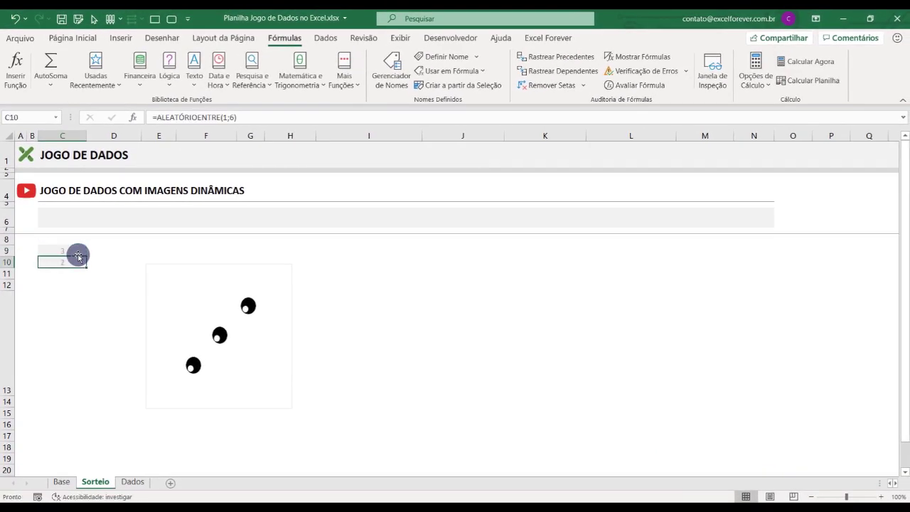
{"action": "left_click", "coordinate": [811, 64]}
{"action": "left_click", "coordinate": [815, 65]}
{"action": "left_click", "coordinate": [815, 65]}
{"action": "left_click", "coordinate": [815, 66]}
{"action": "left_click", "coordinate": [815, 66]}
Re-roll both numbers seven more times, landing on 3 and 4, then open Name Manager.
{"action": "left_click", "coordinate": [815, 65]}
{"action": "left_click", "coordinate": [815, 66]}
{"action": "left_click", "coordinate": [815, 65]}
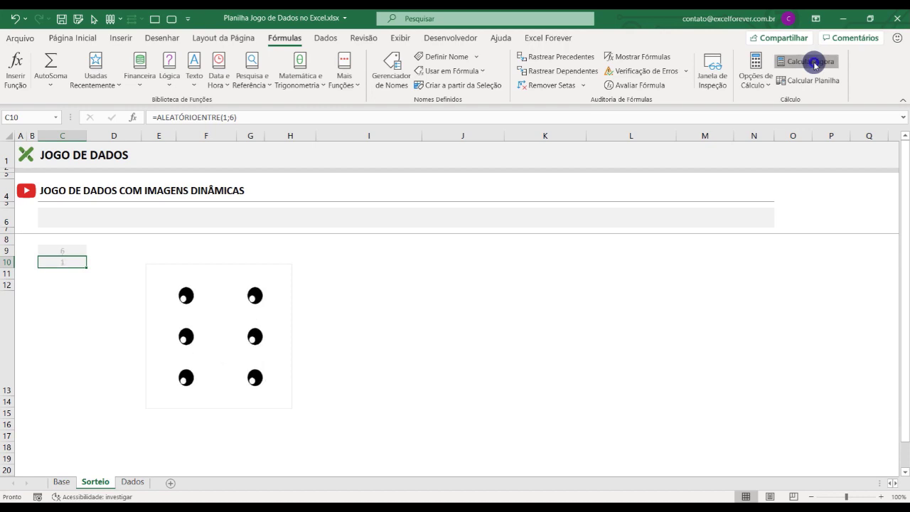
{"action": "left_click", "coordinate": [815, 66]}
{"action": "left_click", "coordinate": [815, 65]}
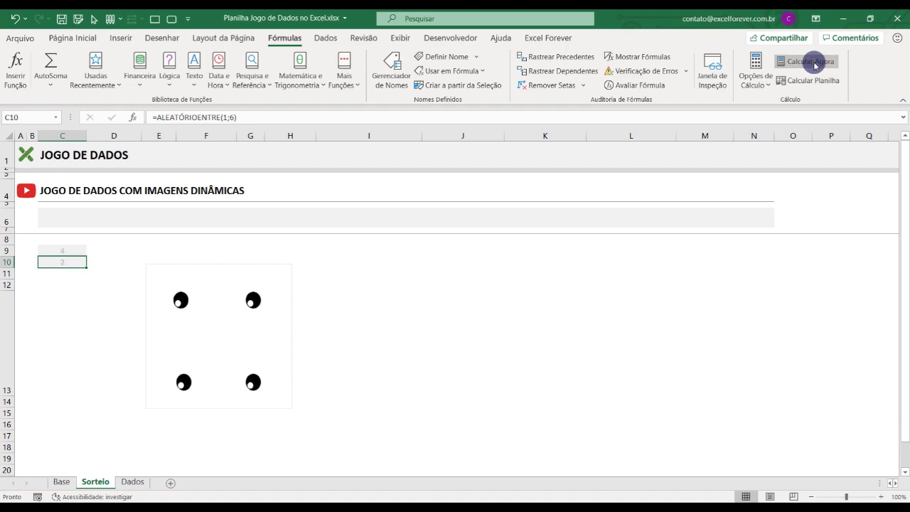
{"action": "left_click", "coordinate": [815, 66]}
{"action": "left_click", "coordinate": [814, 65]}
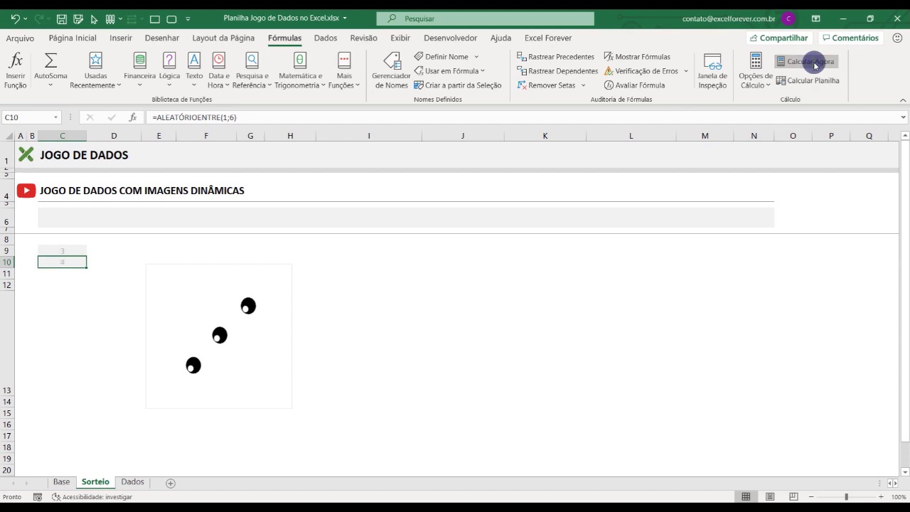
{"action": "left_click", "coordinate": [393, 71]}
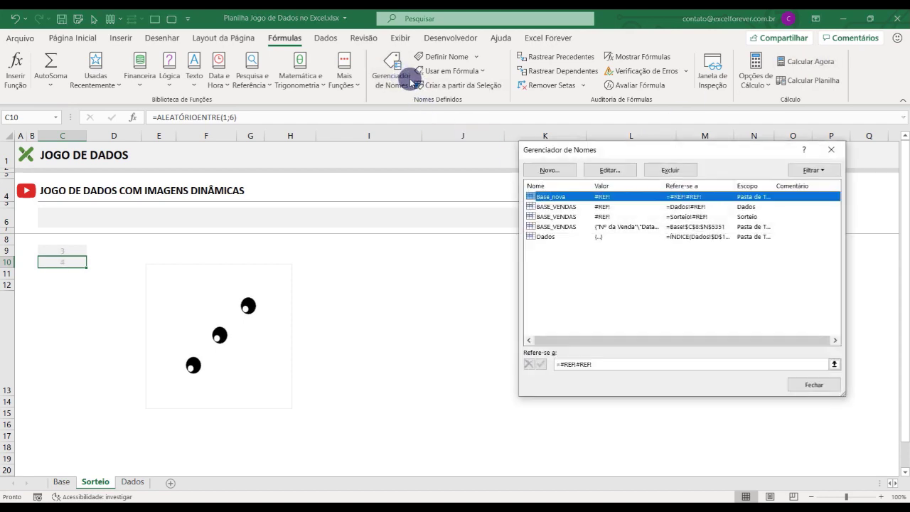
Create a new workbook-scope name Dado2 and replace its reference with a formula starting =índice(.
{"action": "left_click", "coordinate": [554, 172]}
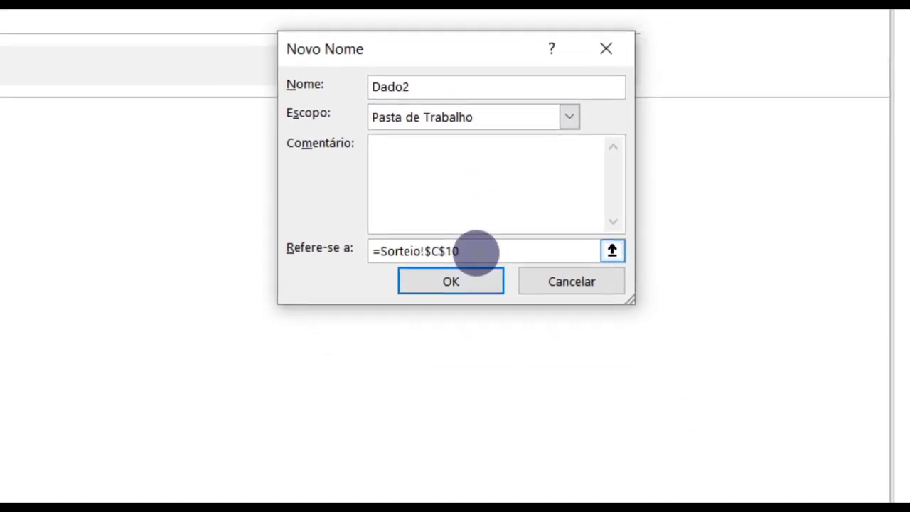
{"action": "type", "text": "Dado2"}
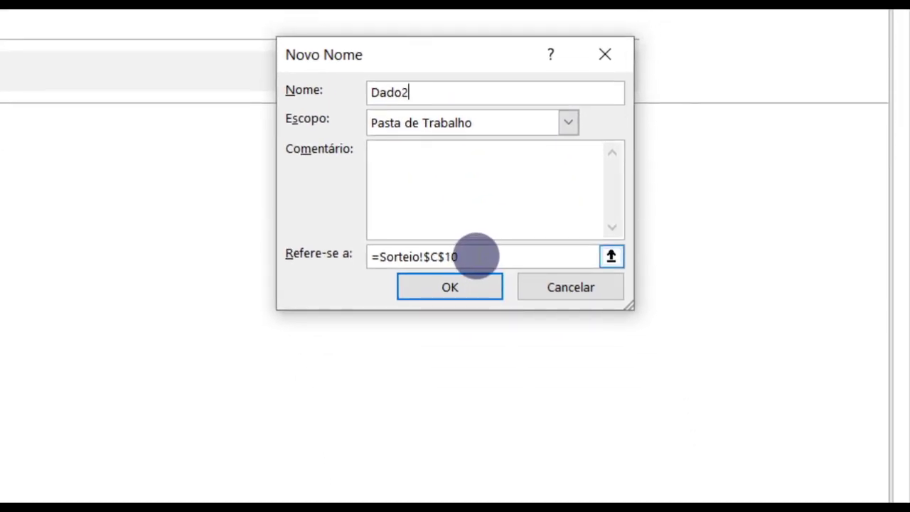
{"action": "left_click_drag", "start_coordinate": [477, 256], "coordinate": [351, 254]}
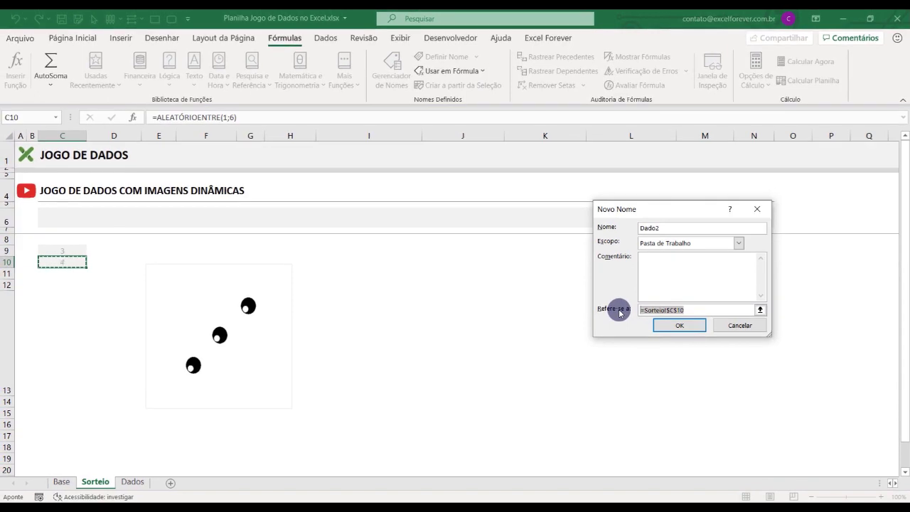
{"action": "type", "text": "=indice("}
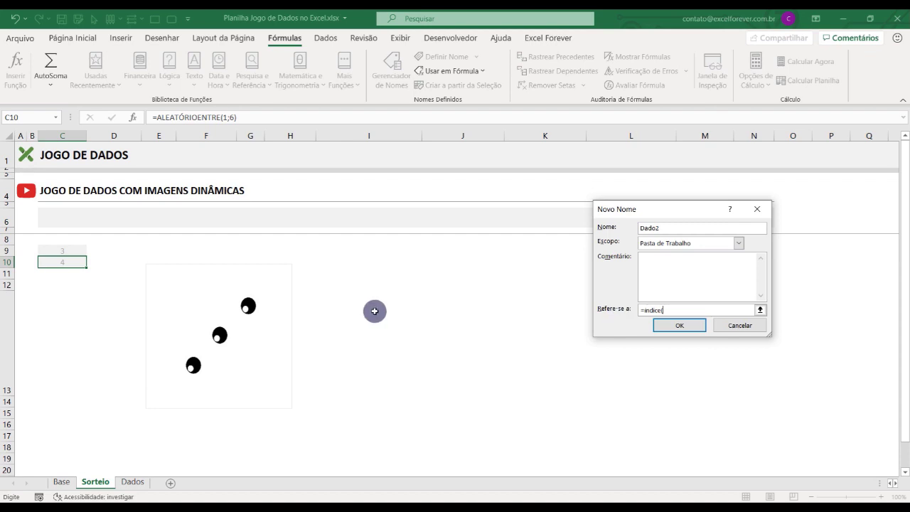
Point Dado2's ÍNDICE range at Dados!$G$10:$G$15 and begin the CORRESP match on Sorteio C10.
{"action": "left_click", "coordinate": [131, 482]}
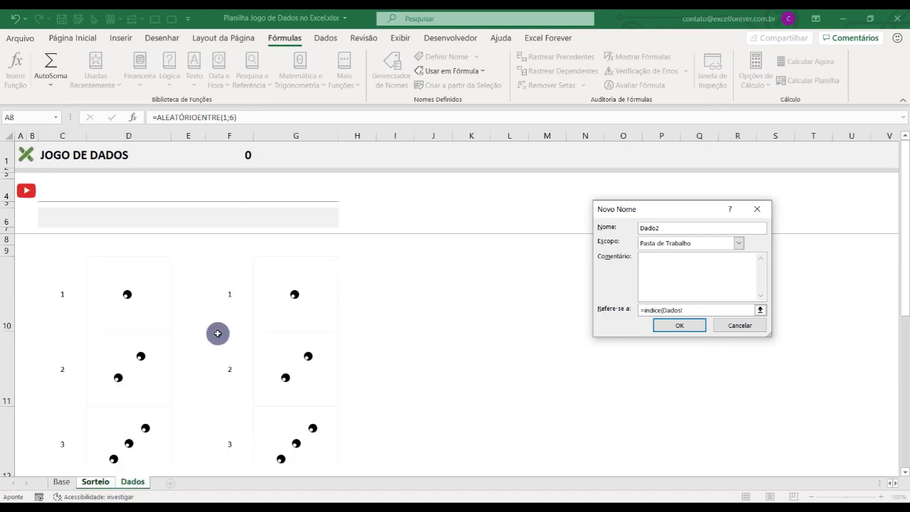
{"action": "left_click", "coordinate": [285, 247]}
{"action": "key", "text": "Down"}
{"action": "key", "text": "shift+Down"}
{"action": "key", "text": "shift+Down"}
{"action": "key", "text": "shift+Down"}
{"action": "key", "text": "shift+Down"}
{"action": "key", "text": "shift+Down"}
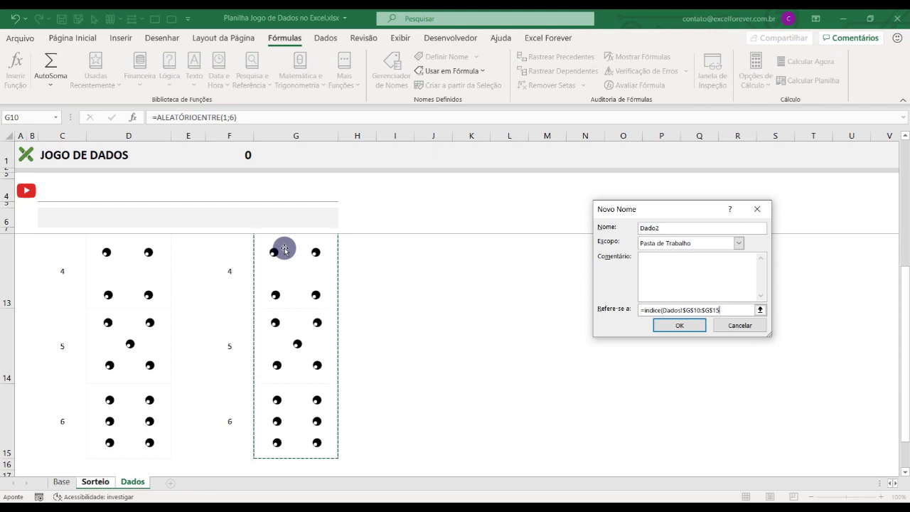
{"action": "type", "text": ";corresp("}
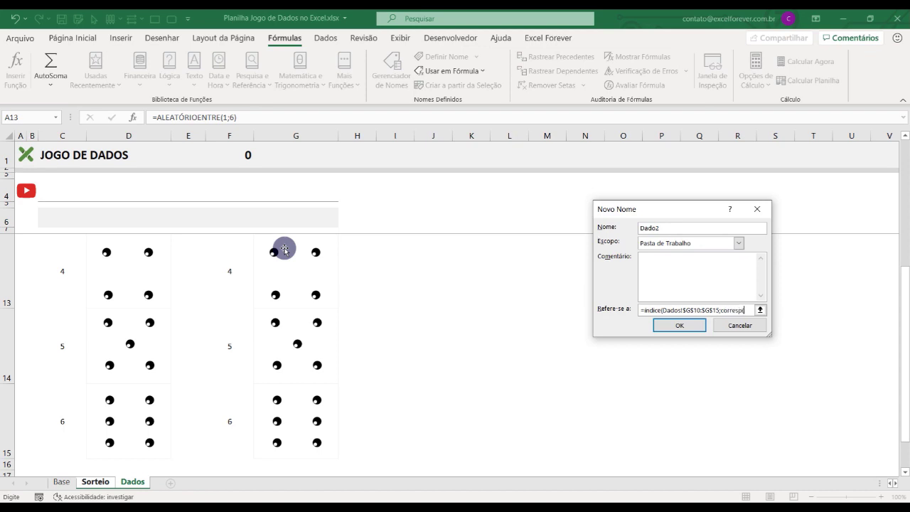
{"action": "left_click", "coordinate": [96, 482]}
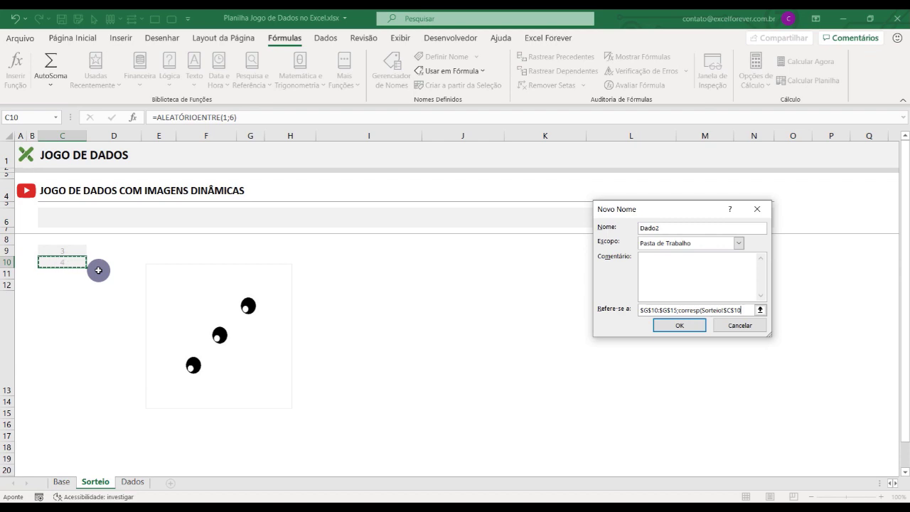
Finish Dado2 with match range Dados!$F$10:$F$15 and exact match 0, then create it.
{"action": "left_click", "coordinate": [132, 482]}
{"action": "scroll", "coordinate": [278, 256], "scroll_direction": "up", "scroll_amount": 2}
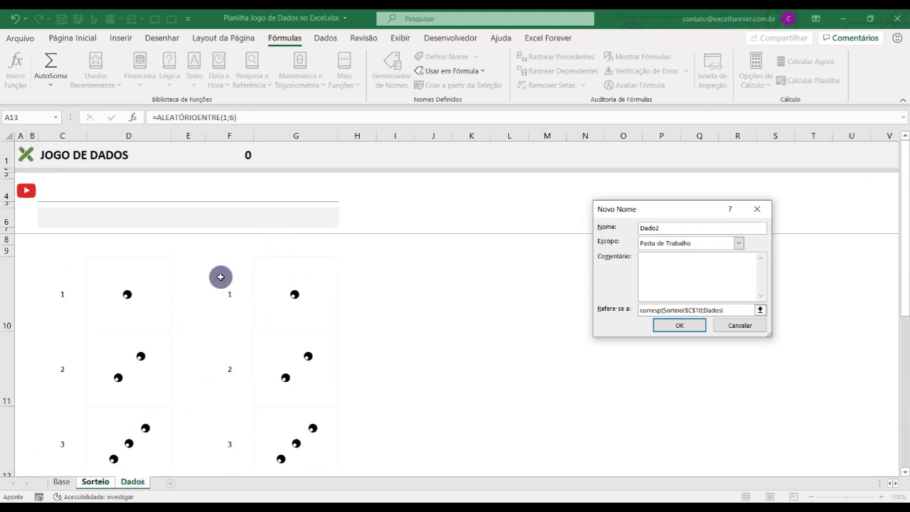
{"action": "left_click", "coordinate": [232, 275]}
{"action": "left_click_drag", "start_coordinate": [244, 273], "coordinate": [244, 273]}
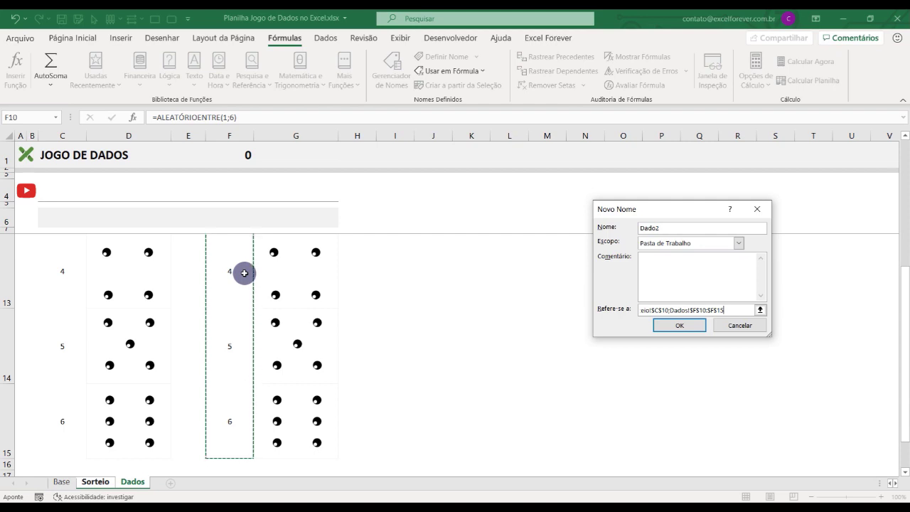
{"action": "type", "text": ";0))"}
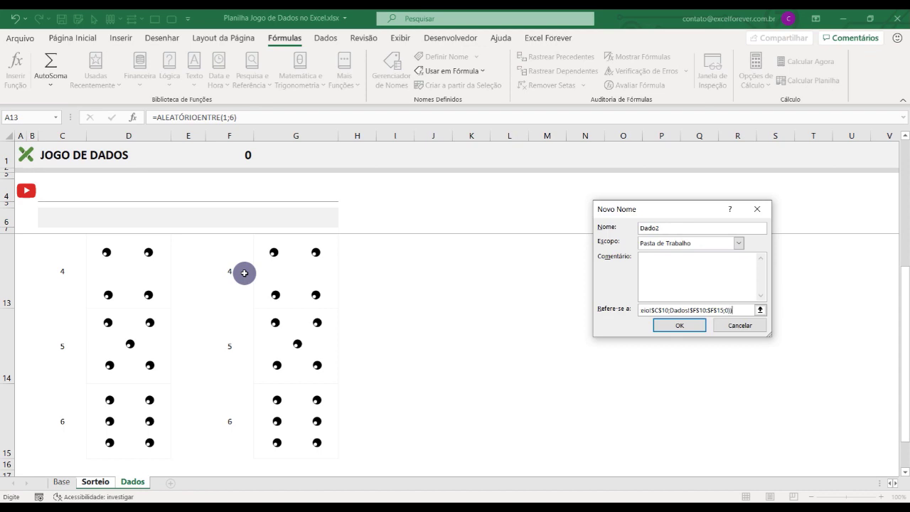
{"action": "key", "text": "Return"}
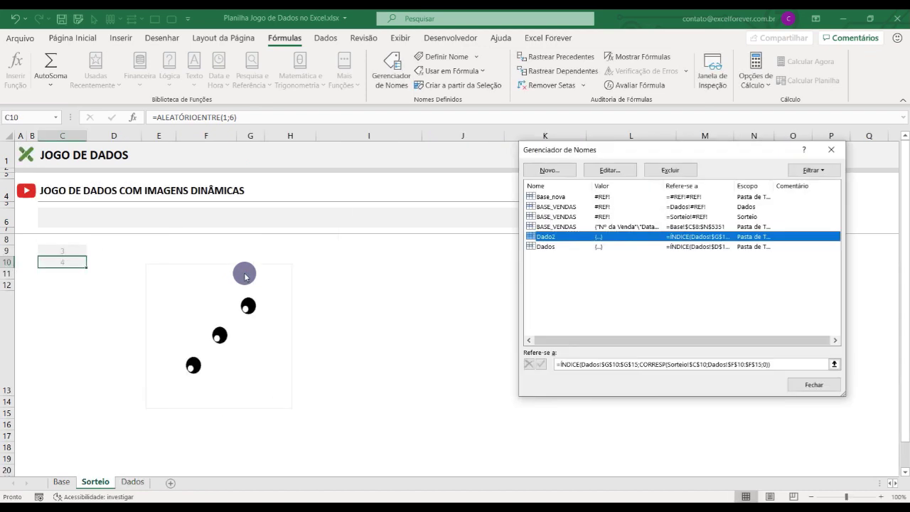
{"action": "left_click", "coordinate": [831, 150]}
Ctrl-drag a duplicate of the die picture to the right of the original.
{"action": "left_click", "coordinate": [494, 306]}
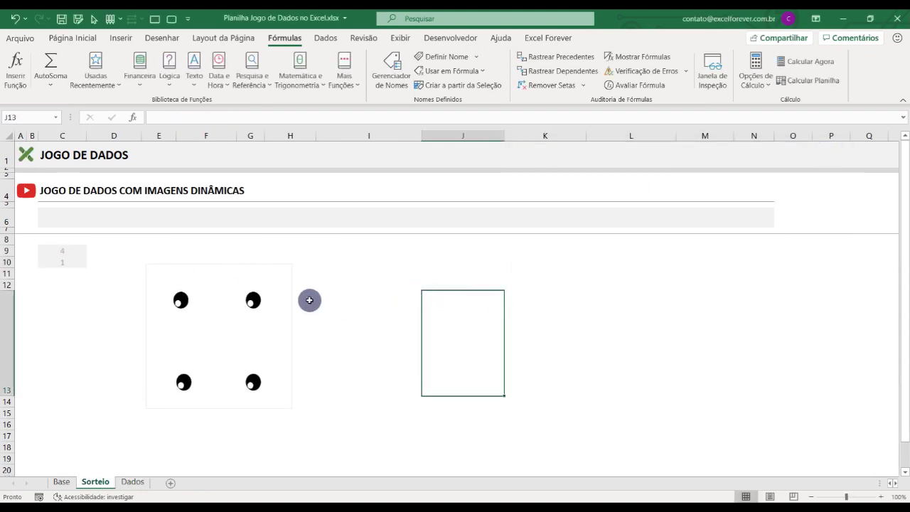
{"action": "left_click", "coordinate": [211, 276]}
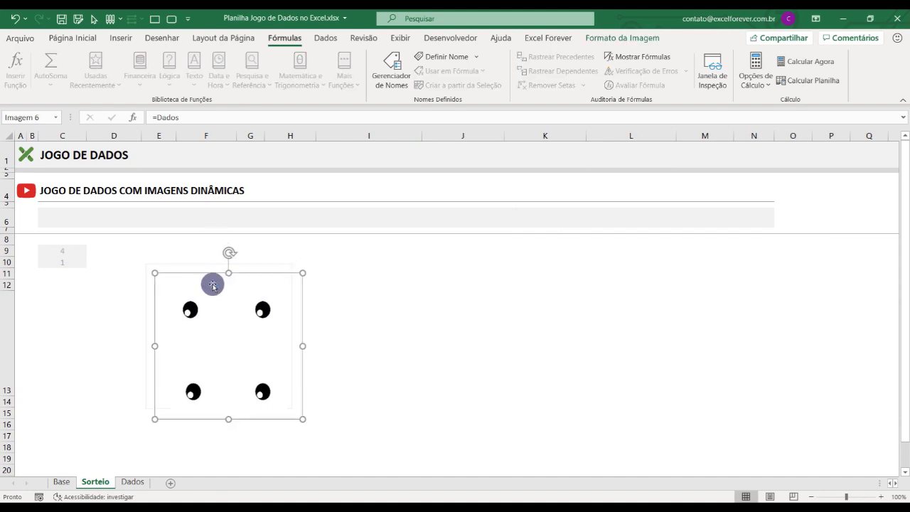
{"action": "left_click_drag", "start_coordinate": [240, 293], "coordinate": [433, 288]}
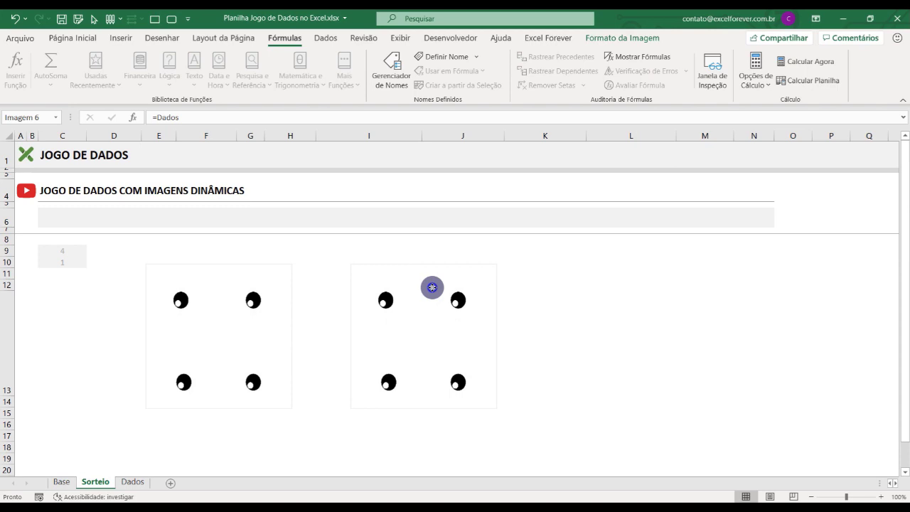
{"action": "left_click", "coordinate": [591, 317]}
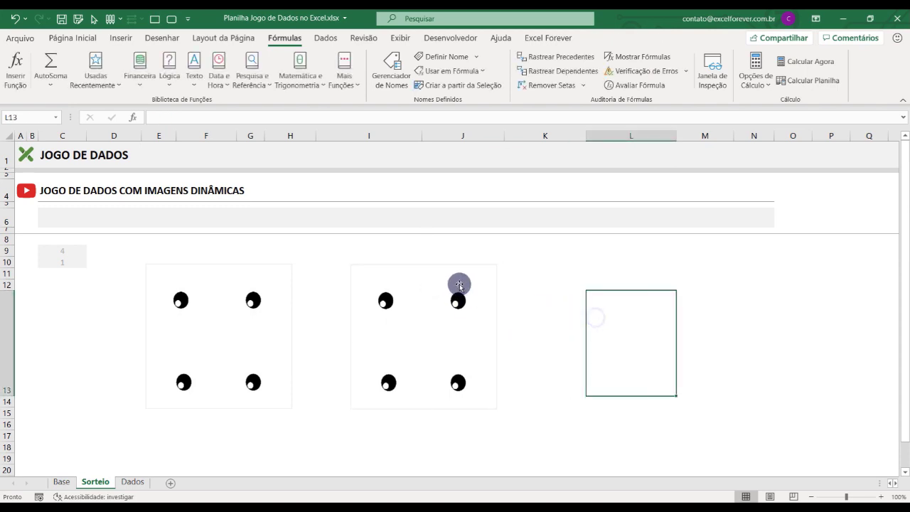
Recalculate several times with Calcular Agora, then select the copied die picture.
{"action": "left_click", "coordinate": [809, 63]}
{"action": "left_click", "coordinate": [809, 63]}
{"action": "left_click", "coordinate": [810, 64]}
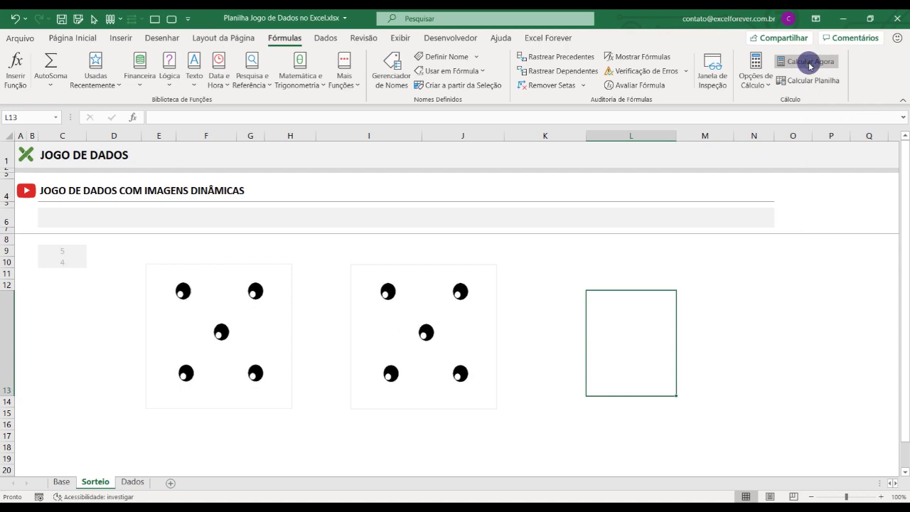
{"action": "left_click", "coordinate": [809, 64]}
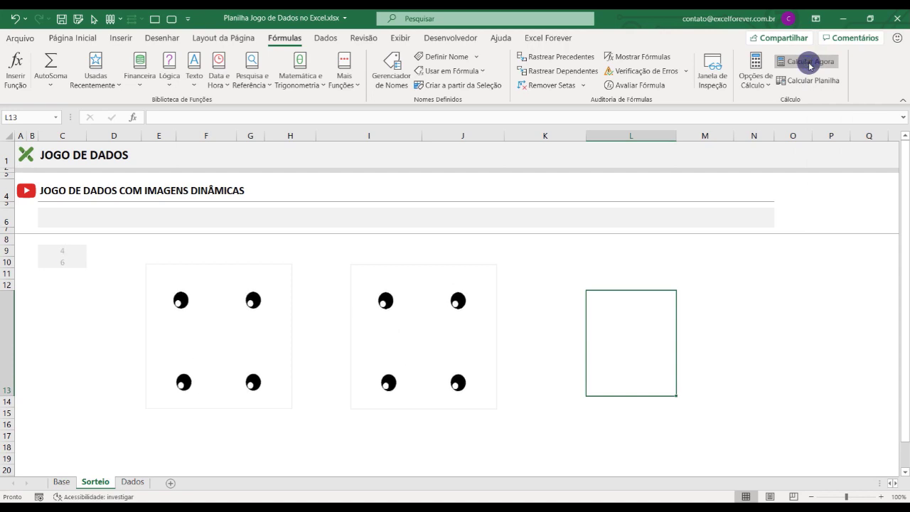
{"action": "left_click", "coordinate": [809, 63]}
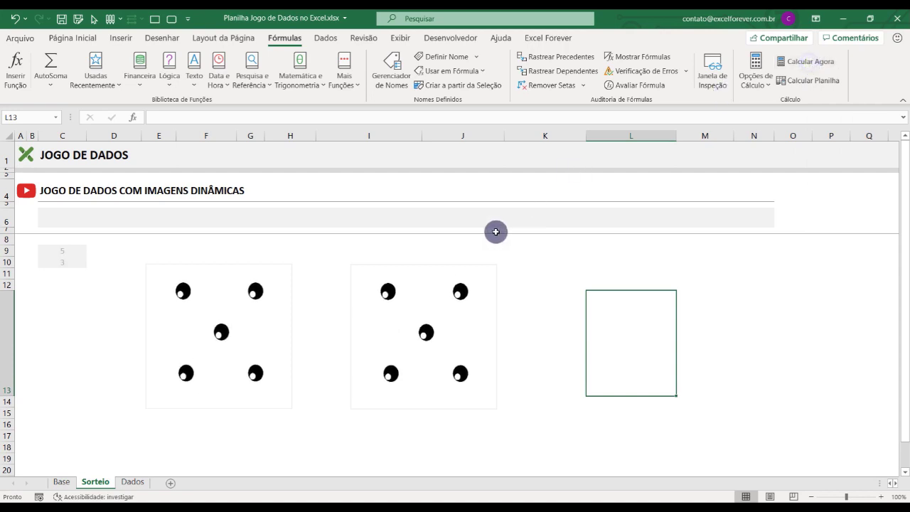
{"action": "left_click", "coordinate": [423, 260]}
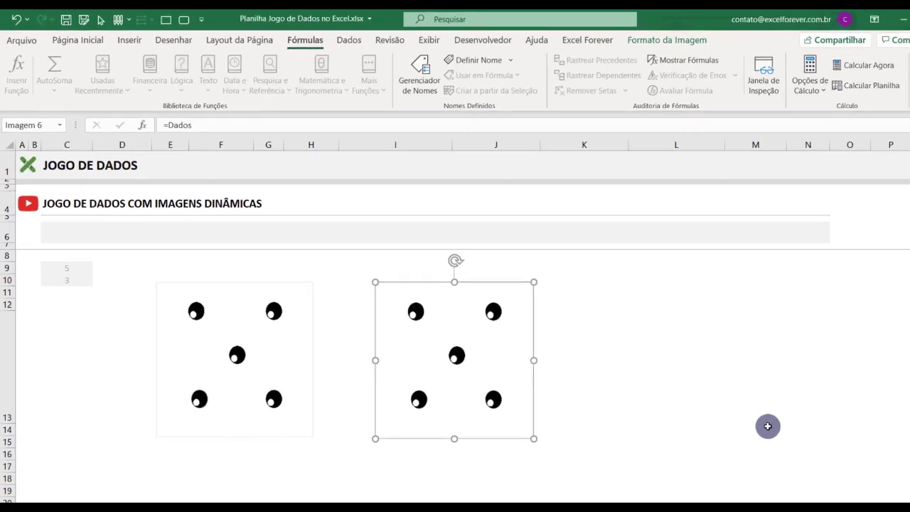
Replace the second picture's =Dados formula with =Dado2 so it shows three pips.
{"action": "left_click", "coordinate": [672, 338]}
{"action": "left_click", "coordinate": [426, 270]}
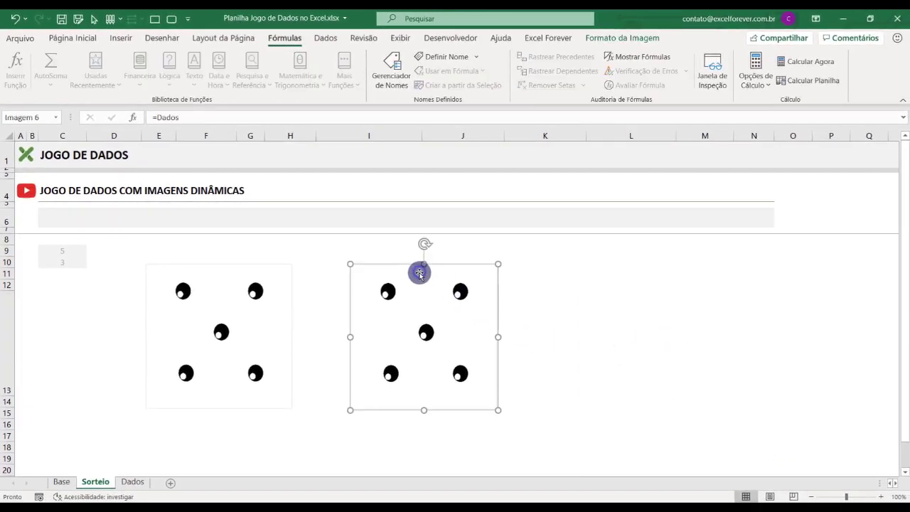
{"action": "left_click", "coordinate": [108, 115]}
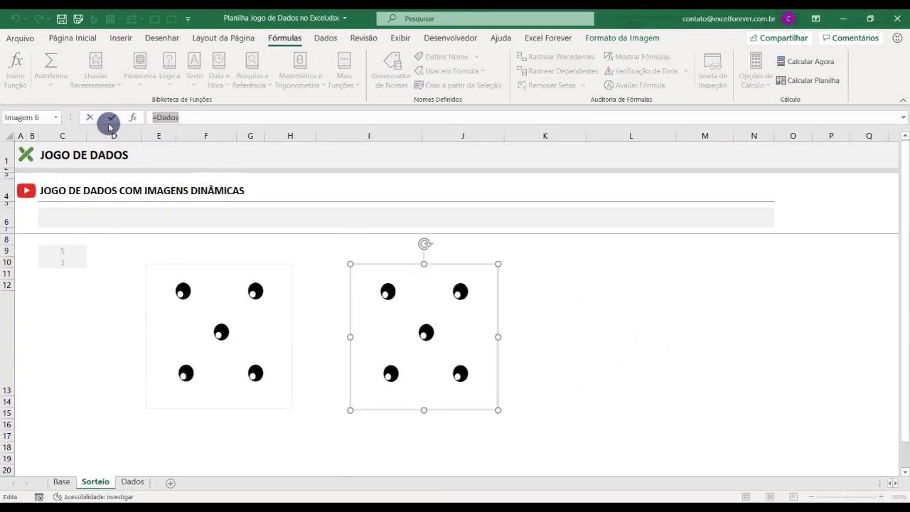
{"action": "left_click", "coordinate": [586, 304]}
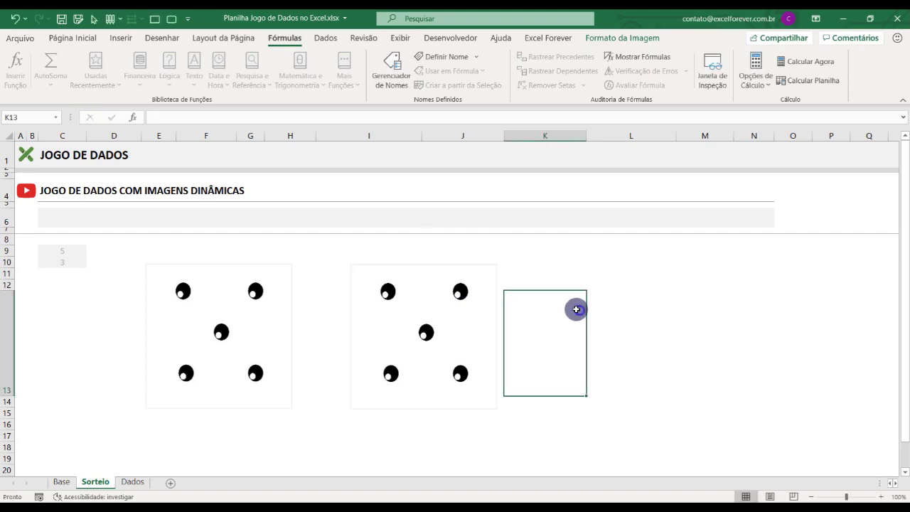
{"action": "left_click", "coordinate": [422, 286]}
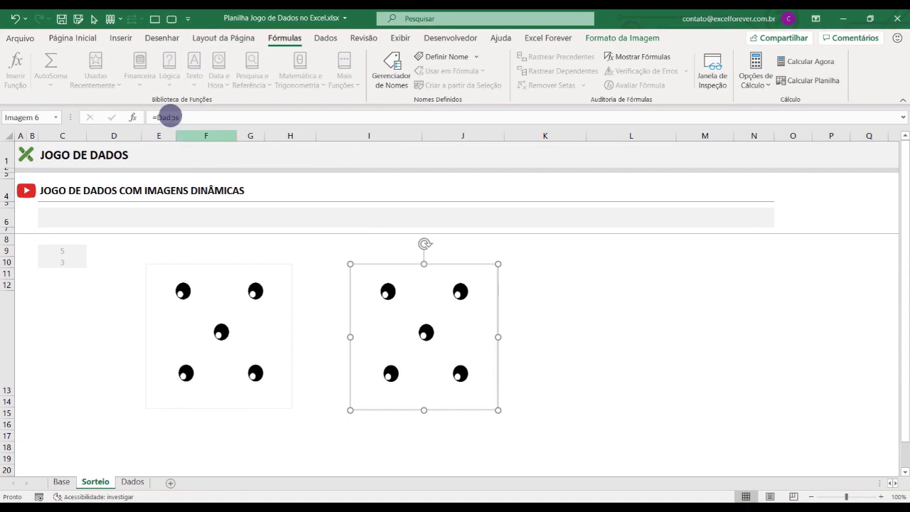
{"action": "left_click_drag", "start_coordinate": [179, 117], "coordinate": [140, 119]}
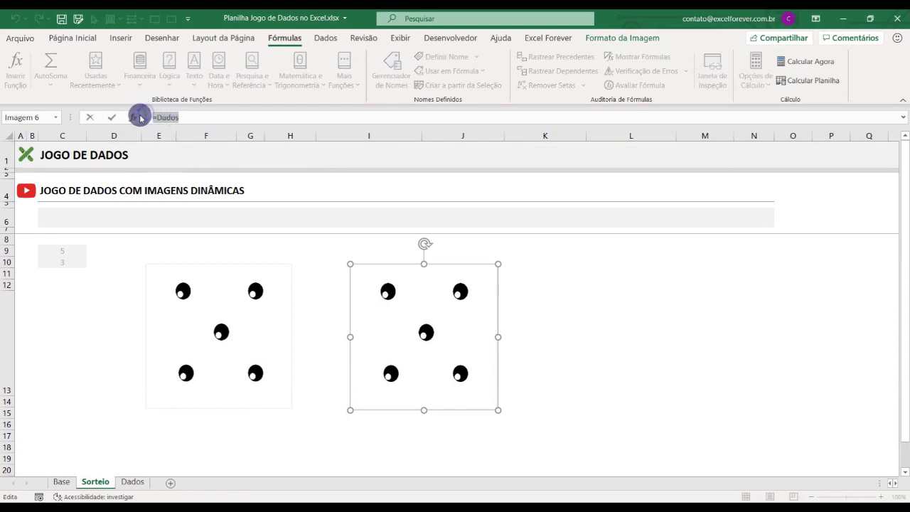
{"action": "key", "text": "Delete"}
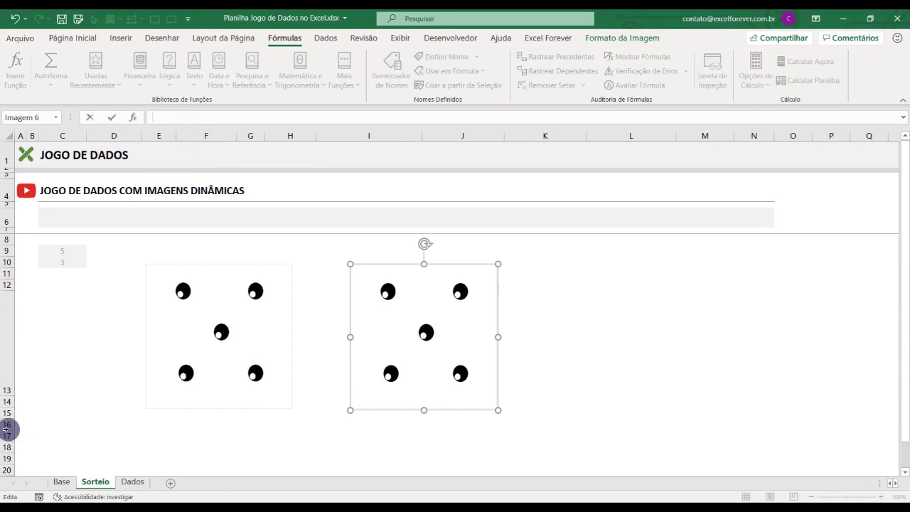
{"action": "type", "text": "=da"}
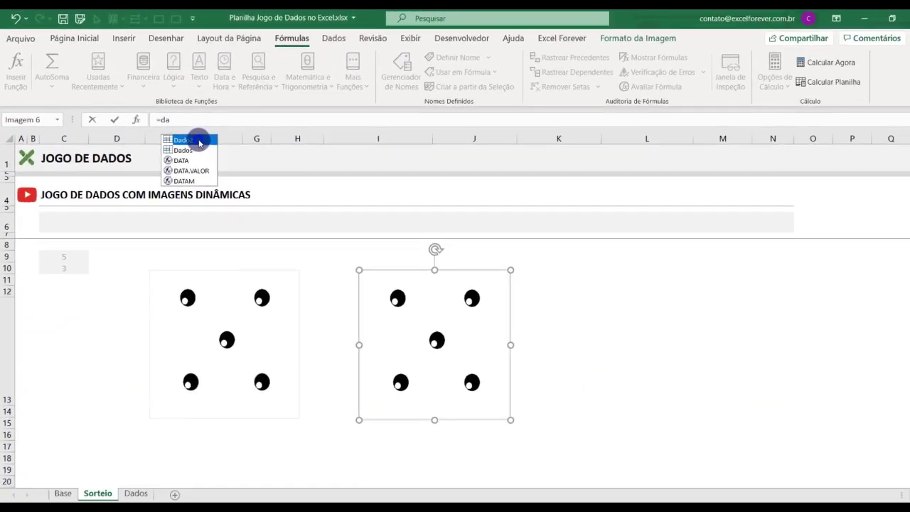
{"action": "double_click", "coordinate": [388, 253]}
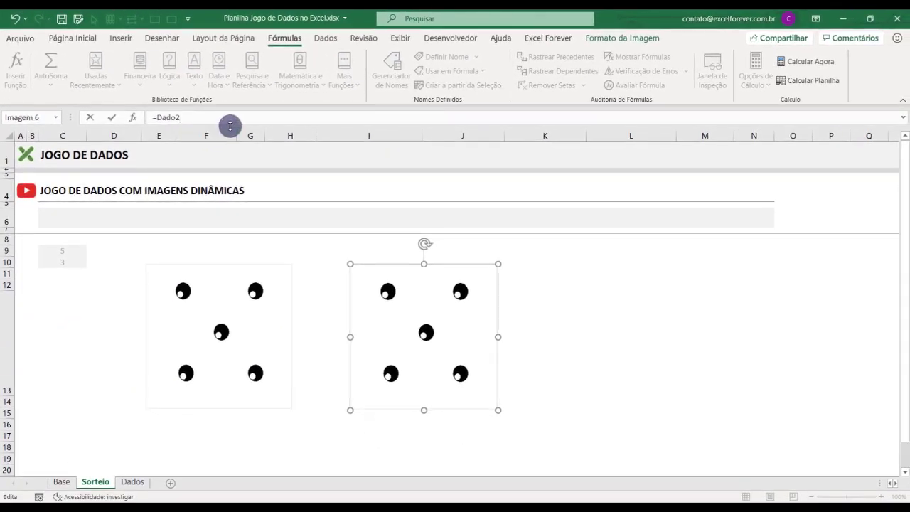
{"action": "key", "text": "Return"}
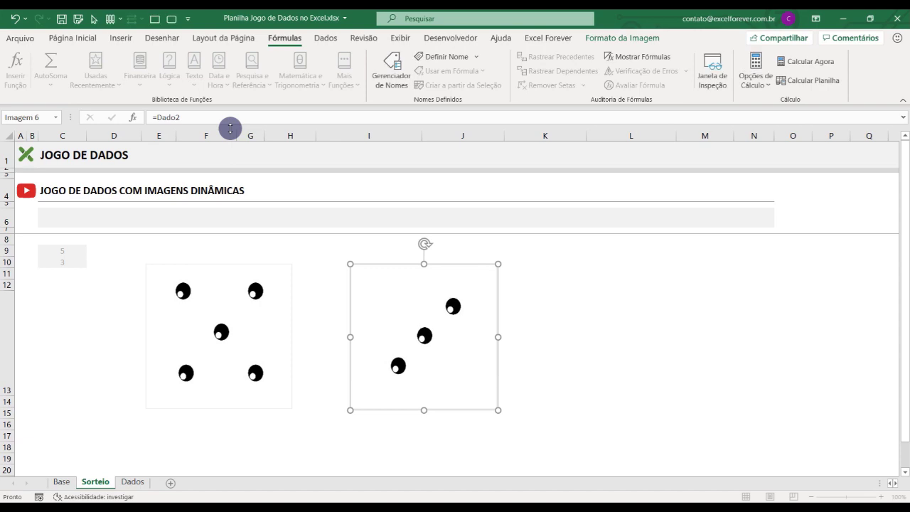
{"action": "left_click", "coordinate": [609, 345]}
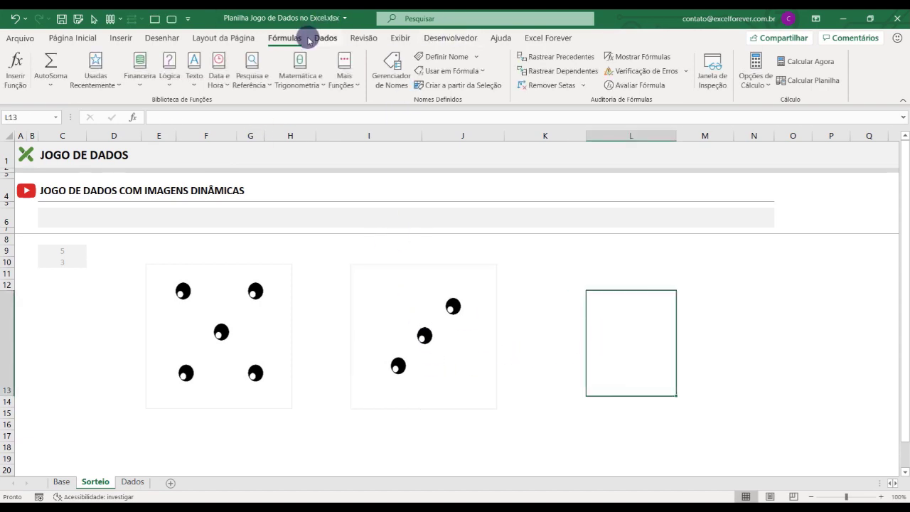
Recalculate repeatedly until the independent dice land on 2 (C9) and 6 (C10).
{"action": "left_click", "coordinate": [796, 68]}
{"action": "left_click", "coordinate": [795, 68]}
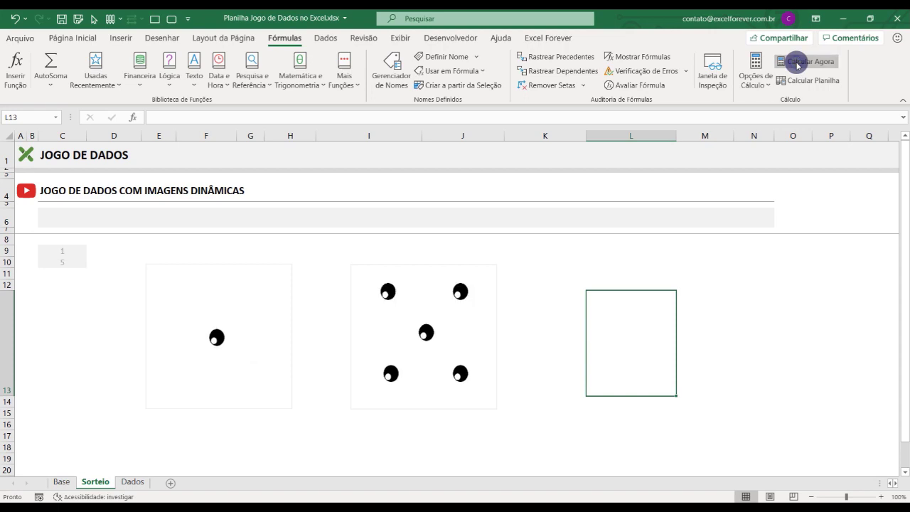
{"action": "left_click", "coordinate": [796, 68]}
{"action": "left_click", "coordinate": [796, 65]}
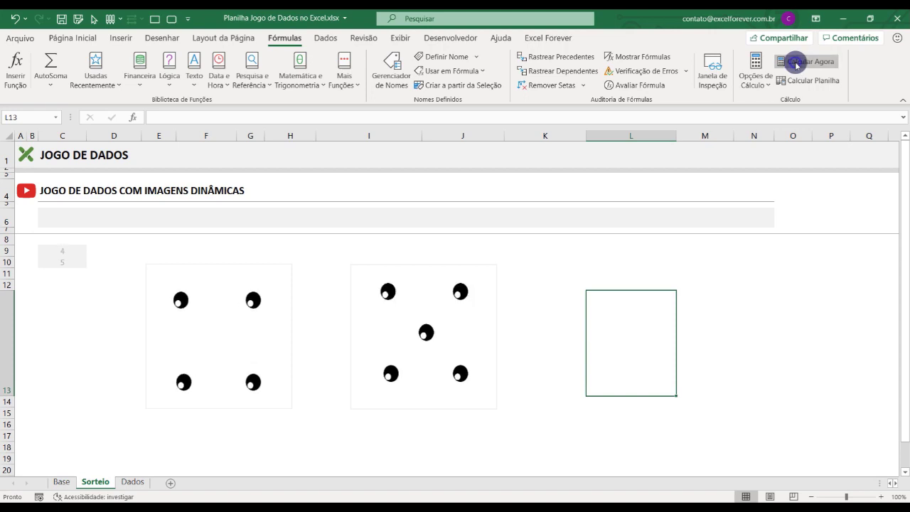
{"action": "left_click", "coordinate": [796, 65]}
{"action": "left_click", "coordinate": [796, 66]}
{"action": "left_click", "coordinate": [796, 66]}
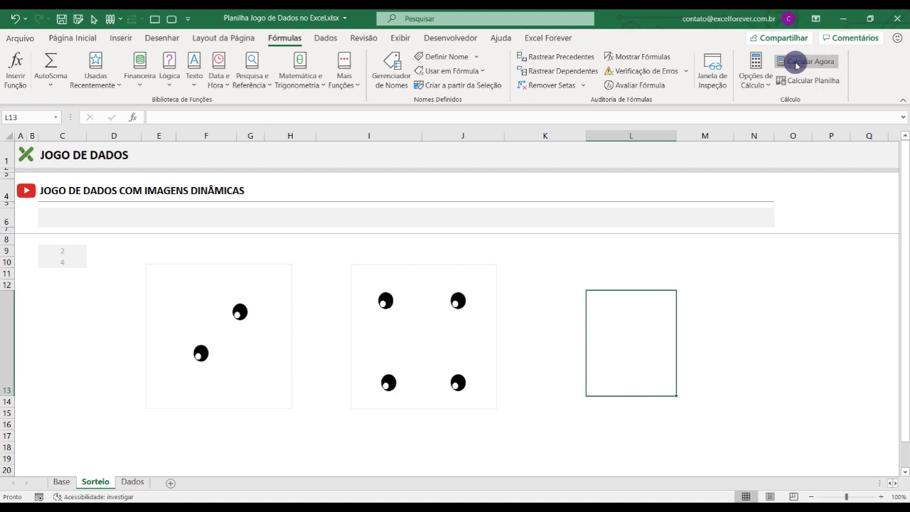
{"action": "left_click", "coordinate": [796, 66]}
{"action": "left_click", "coordinate": [796, 66]}
{"action": "left_click", "coordinate": [796, 65]}
{"action": "left_click", "coordinate": [796, 65]}
{"action": "left_click", "coordinate": [796, 66]}
{"action": "left_click", "coordinate": [795, 65]}
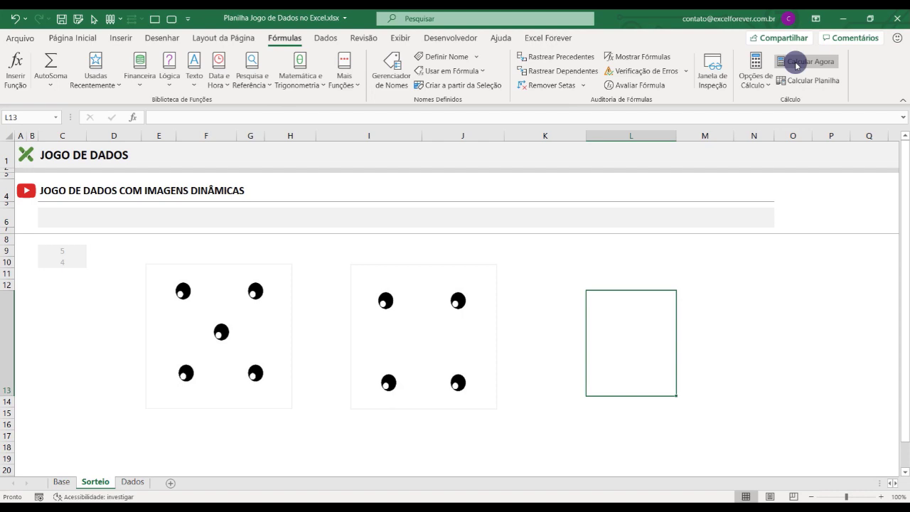
{"action": "left_click", "coordinate": [796, 66]}
{"action": "left_click", "coordinate": [796, 65]}
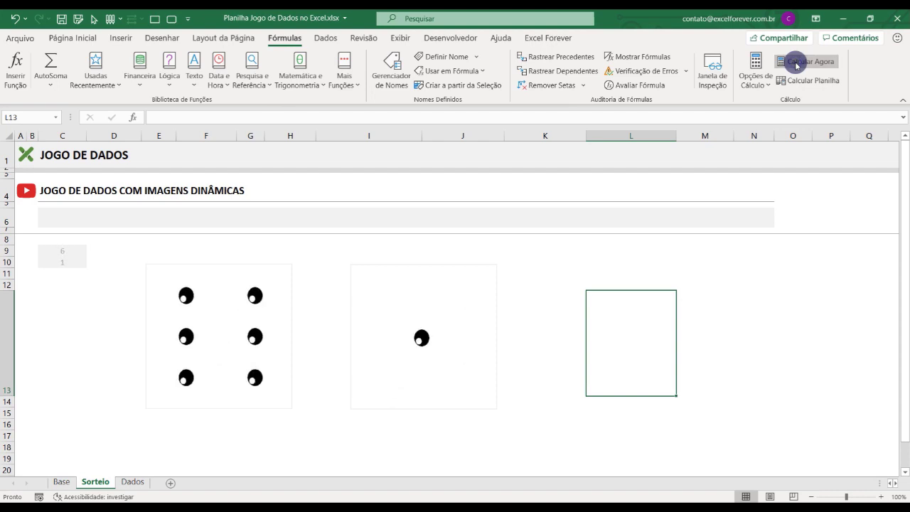
{"action": "left_click", "coordinate": [796, 65]}
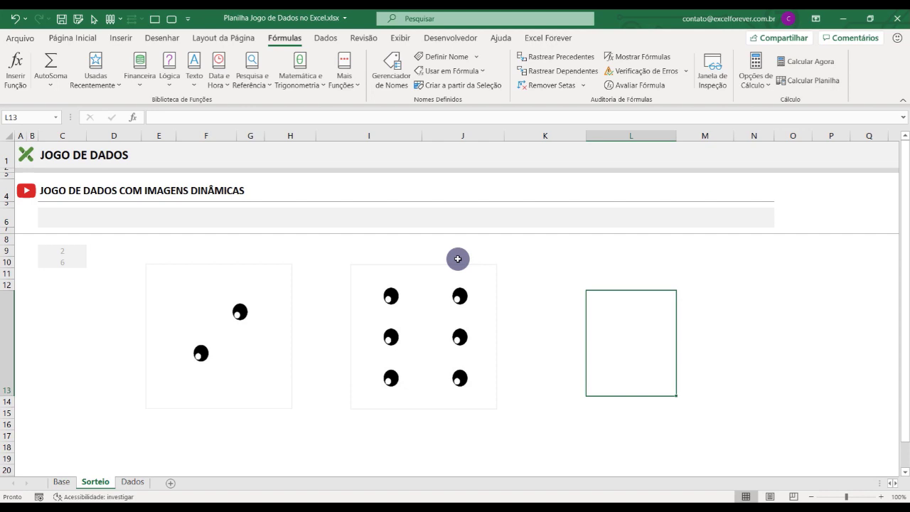
{"action": "left_click", "coordinate": [388, 345]}
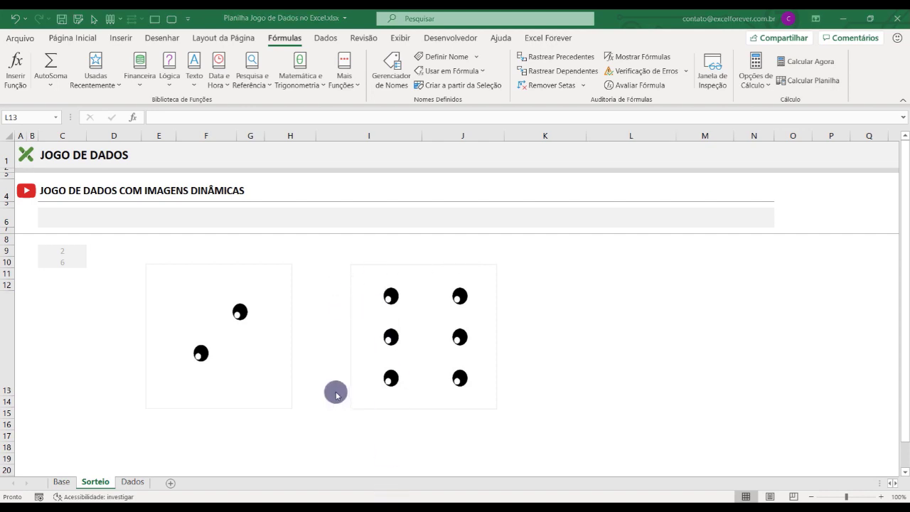